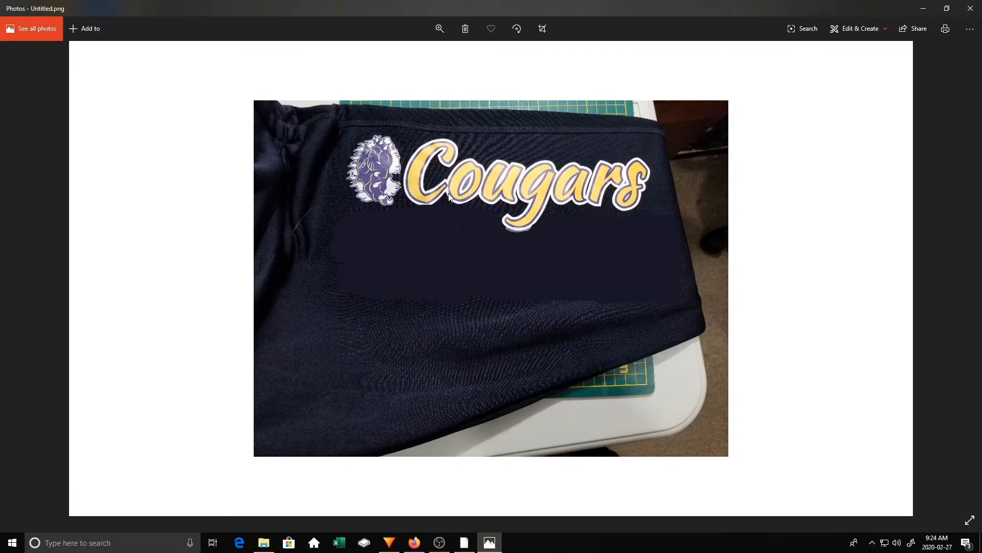
# Switch to Firefox, upload the lettering image to Font Squirrel's Font Identifier, and examine the fonts that match it
pyautogui.click(923, 8)
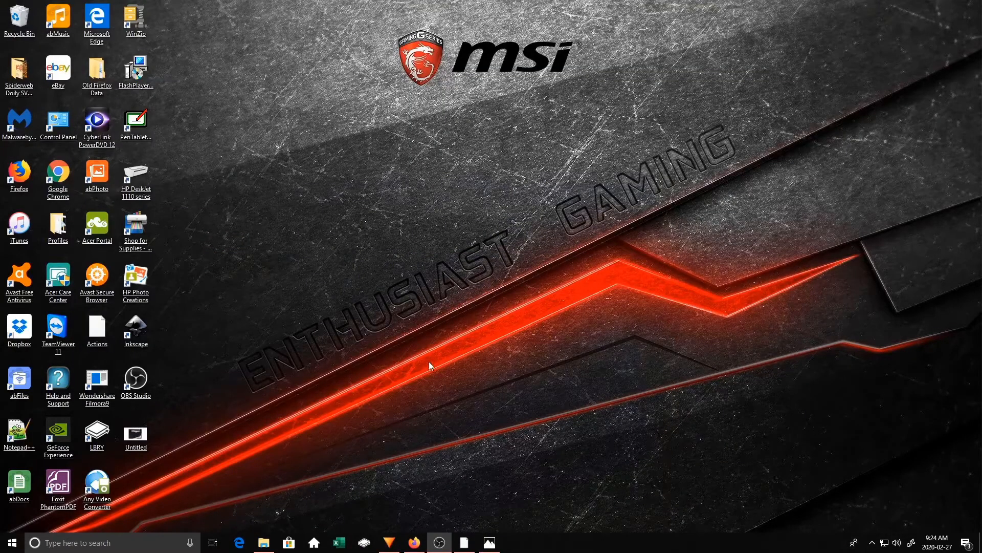
pyautogui.click(414, 543)
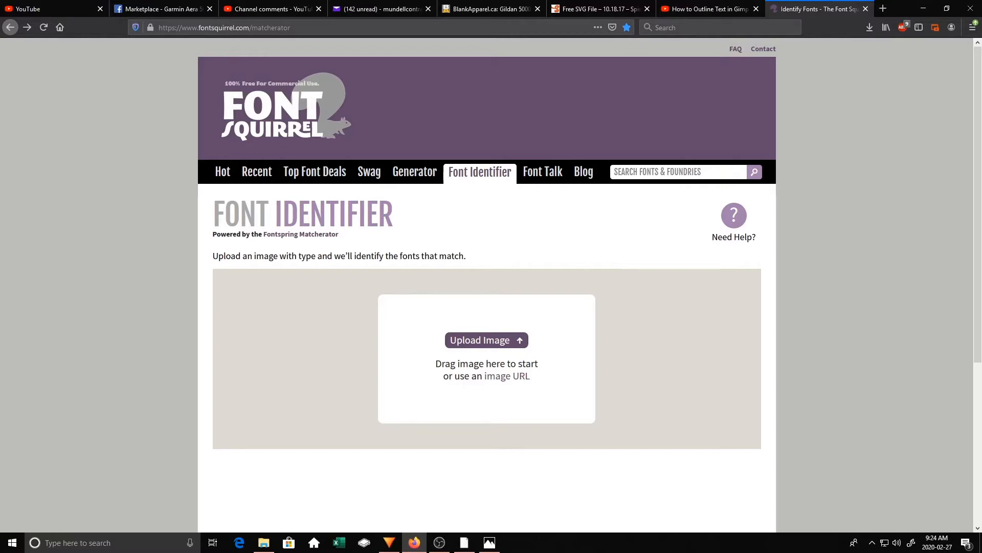
pyautogui.moveTo(981, 340); pyautogui.dragTo(519, 355)
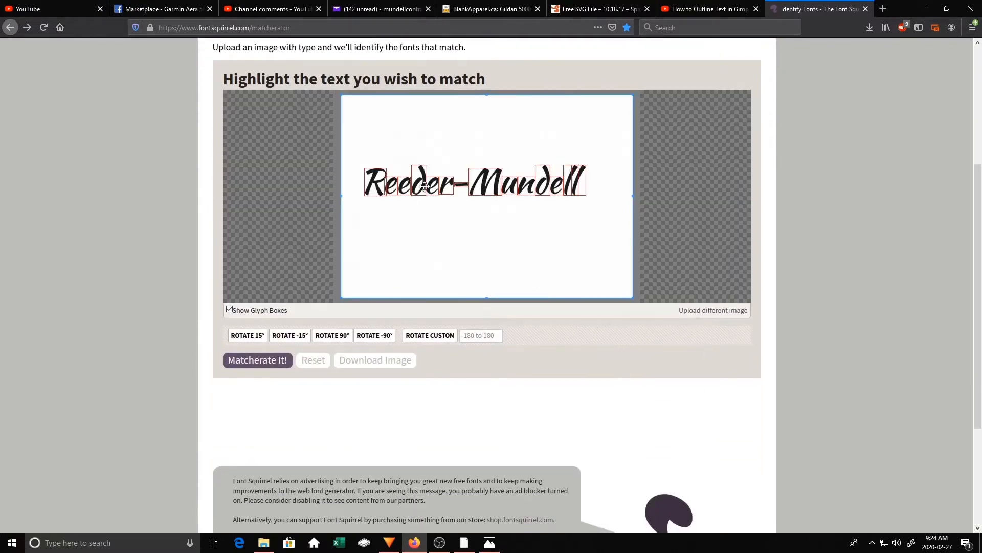
pyautogui.click(252, 361)
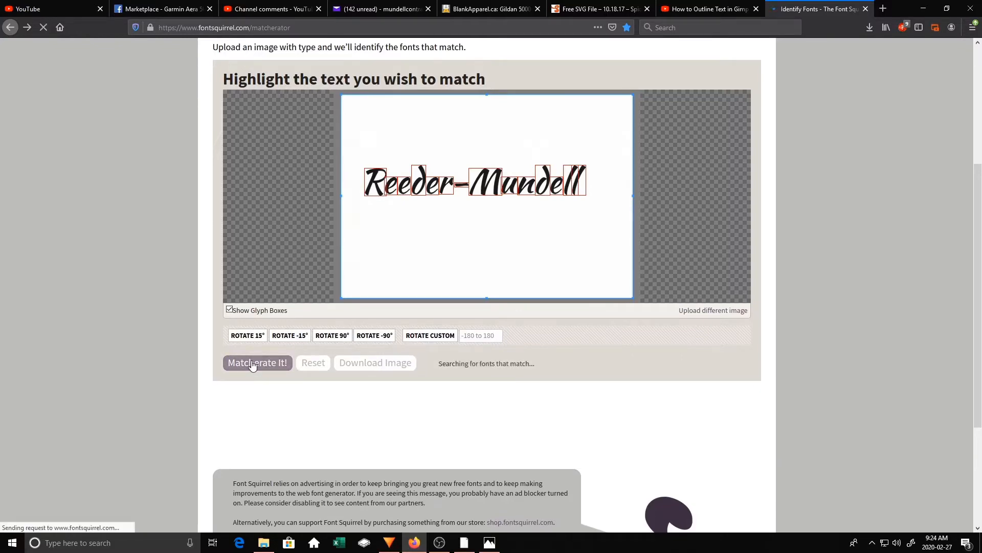
pyautogui.scroll(-7, 251, 364)
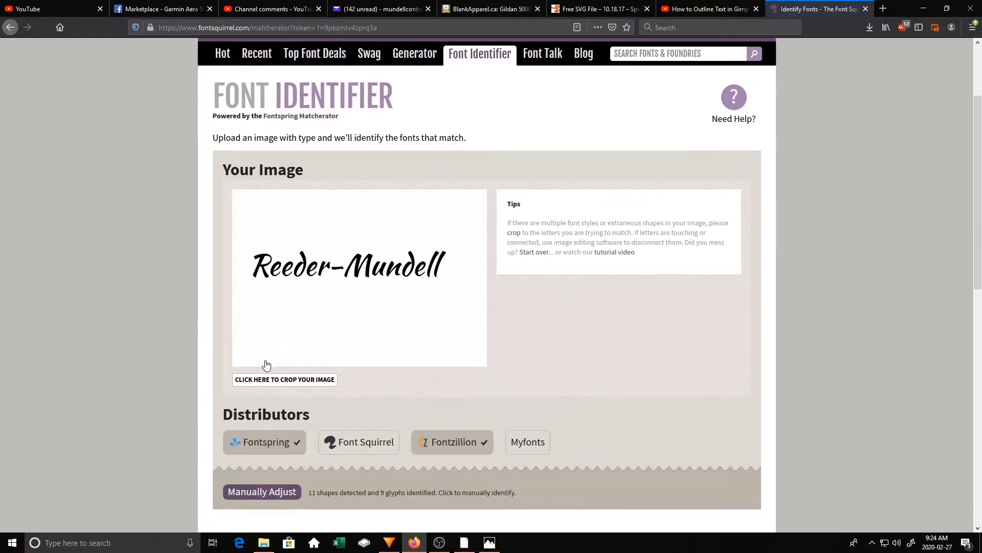
pyautogui.scroll(-2, 384, 324)
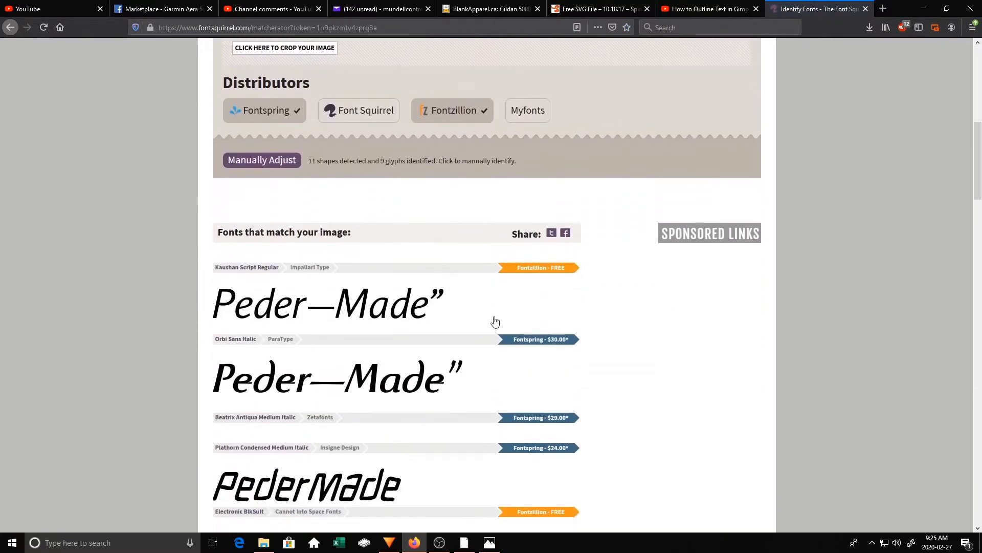
pyautogui.scroll(-2, 714, 330)
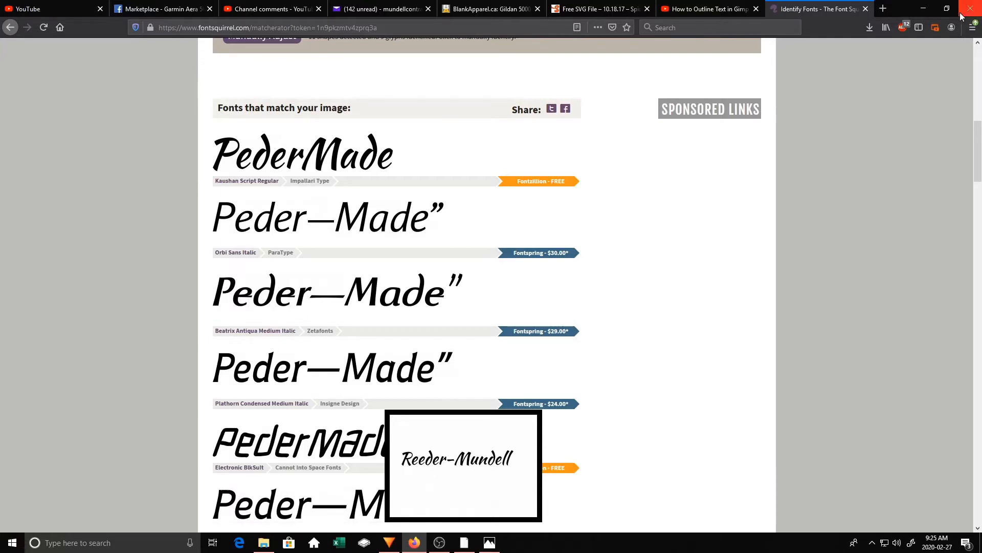
# Switch to GIMP, maximize its window, and activate the Text tool
pyautogui.click(929, 12)
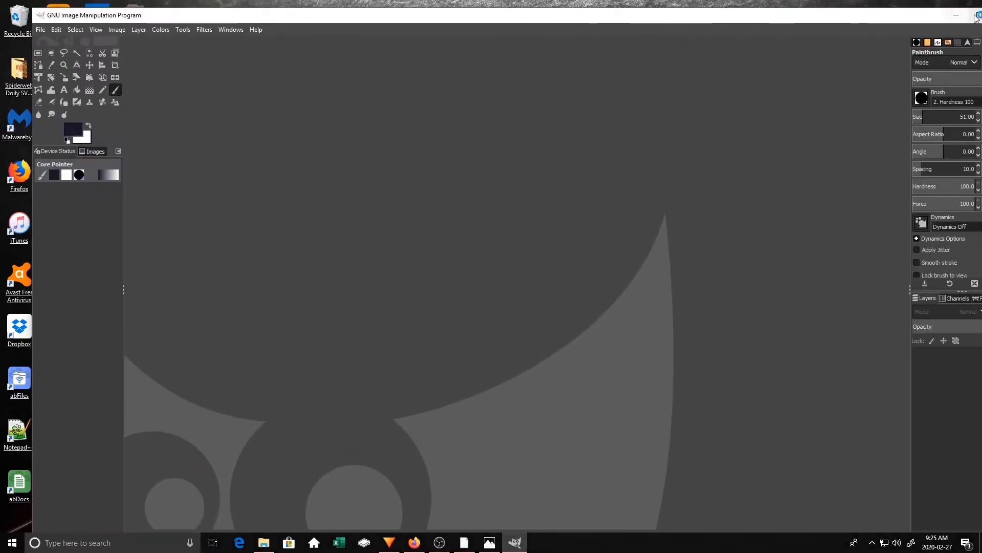
pyautogui.click(976, 15)
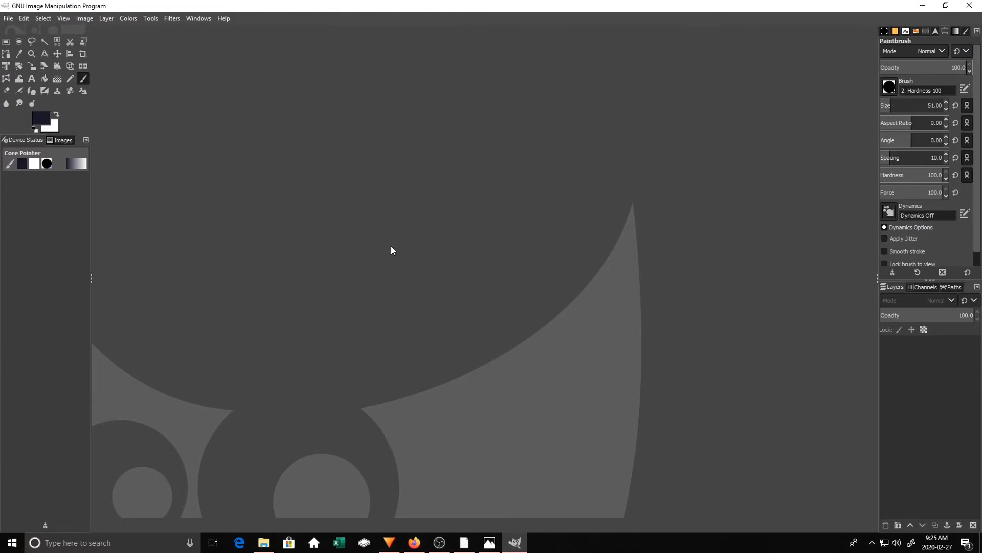
pyautogui.click(33, 78)
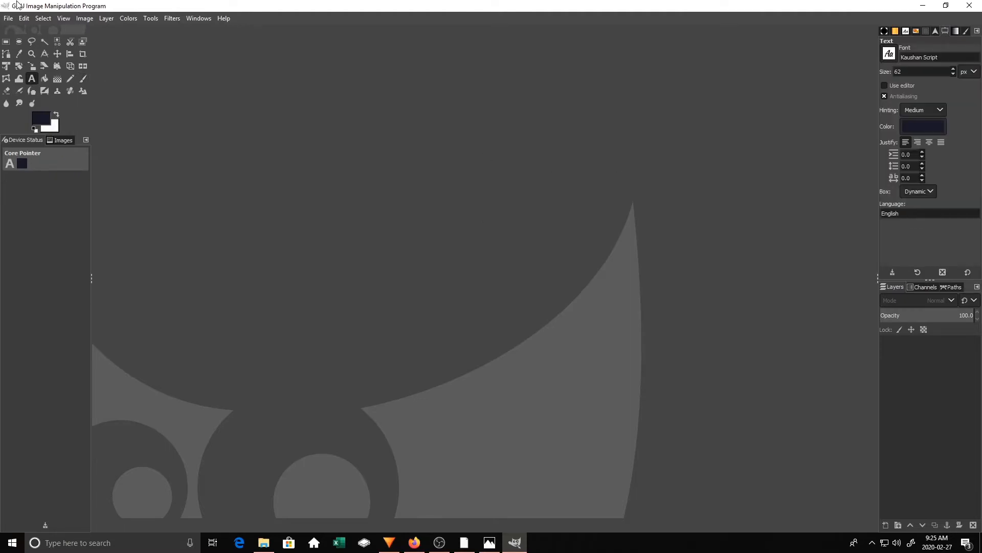
# Create a new image 5.5 inches wide and 4.25 inches high, and add a full-size layer filled with transparency
pyautogui.click(9, 18)
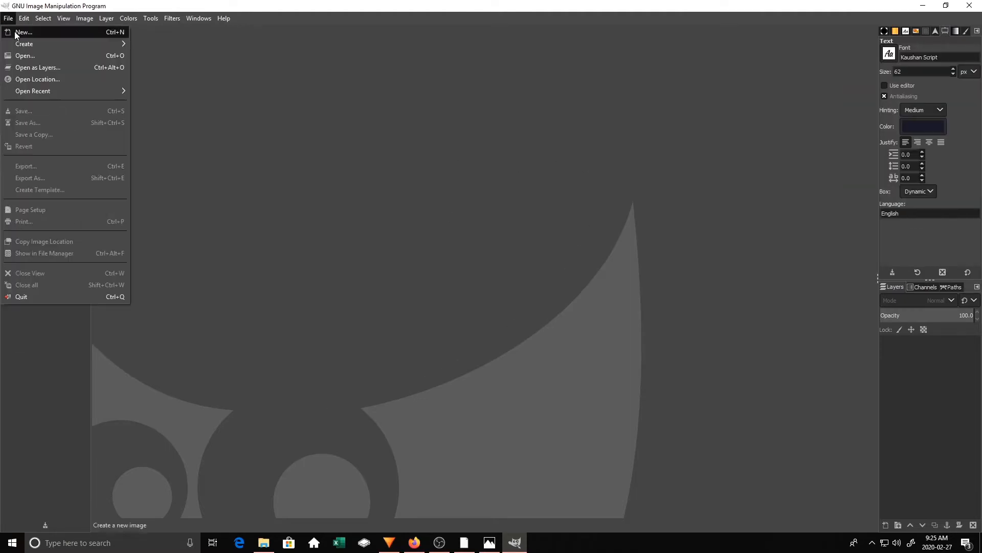
pyautogui.click(14, 33)
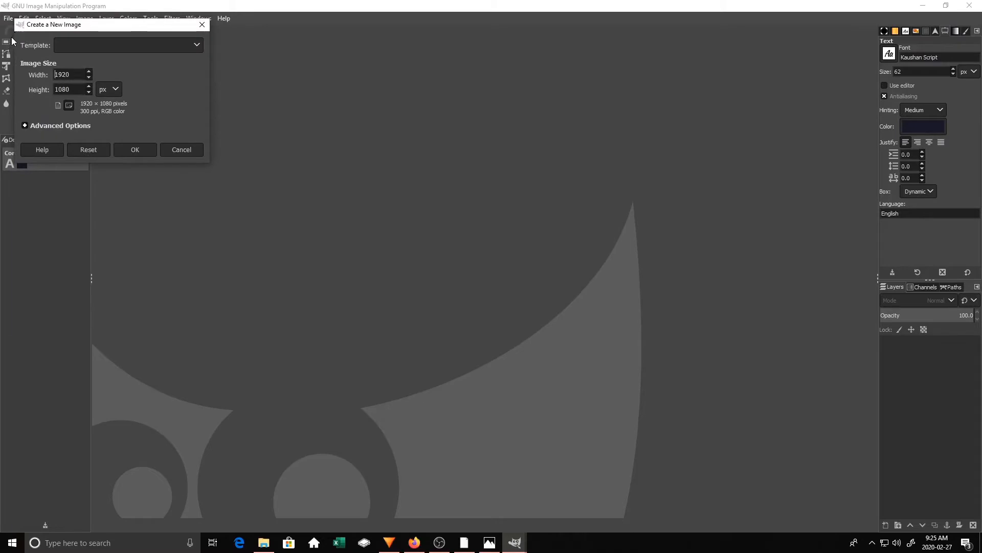
pyautogui.click(115, 90)
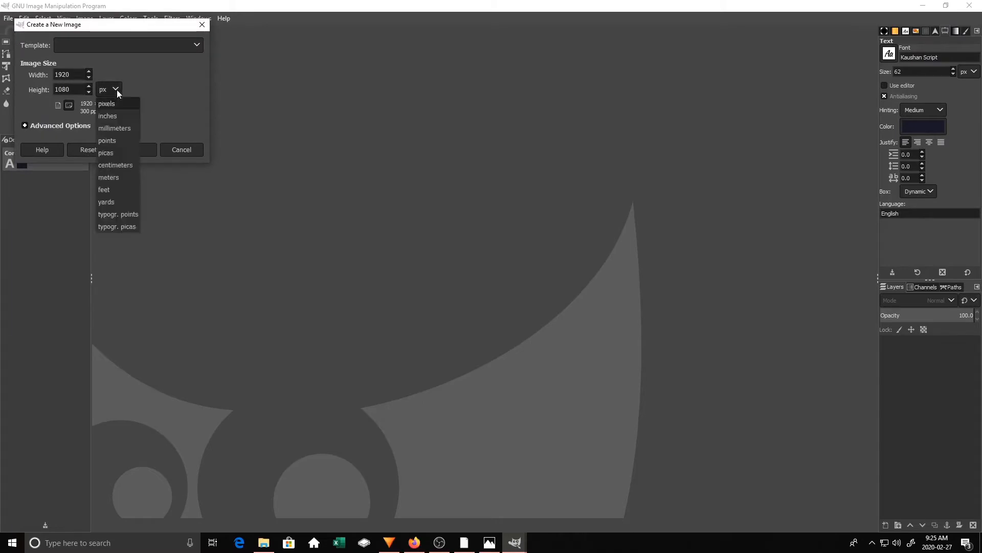
pyautogui.click(119, 115)
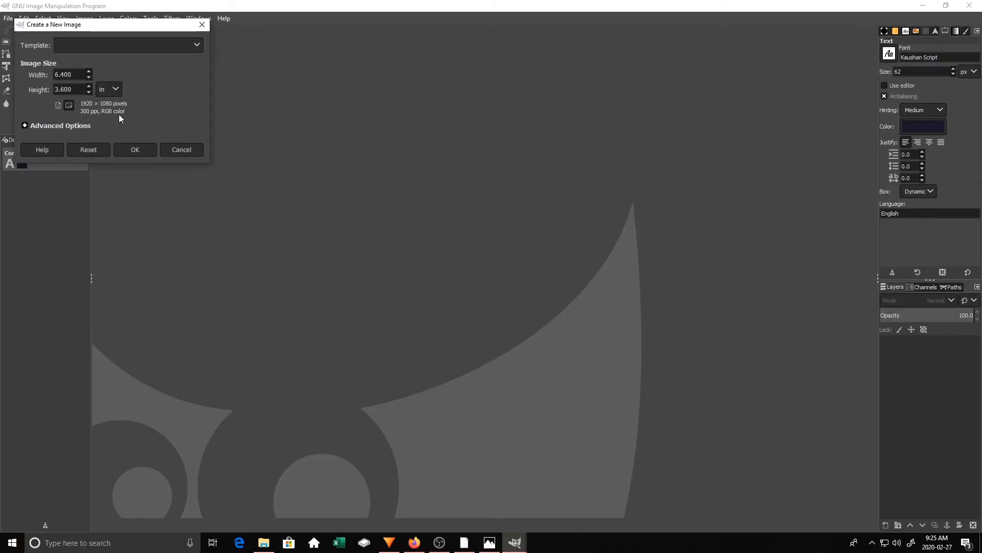
pyautogui.doubleClick(70, 74)
pyautogui.write('5.5')
pyautogui.doubleClick(65, 89)
pyautogui.write('4.25')
pyautogui.click(135, 149)
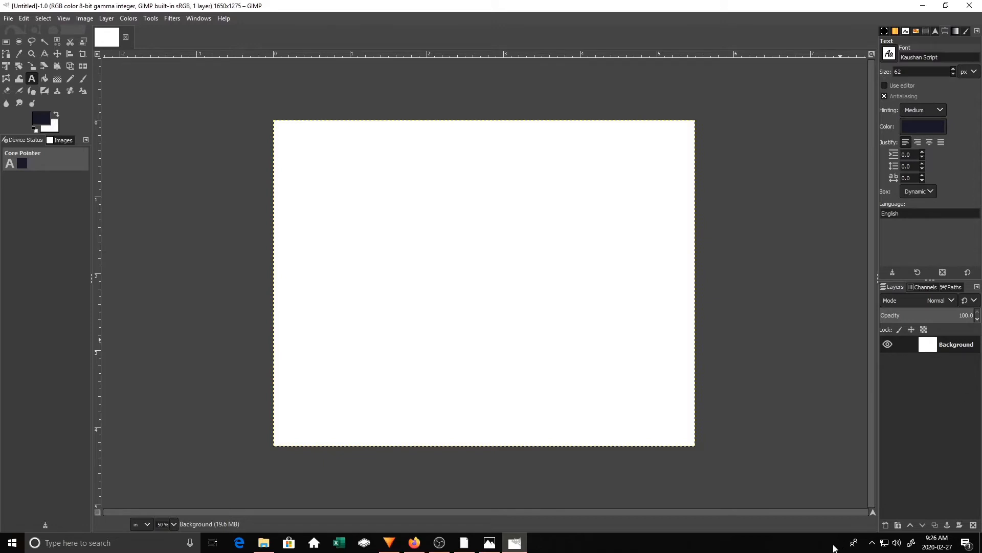
pyautogui.click(885, 526)
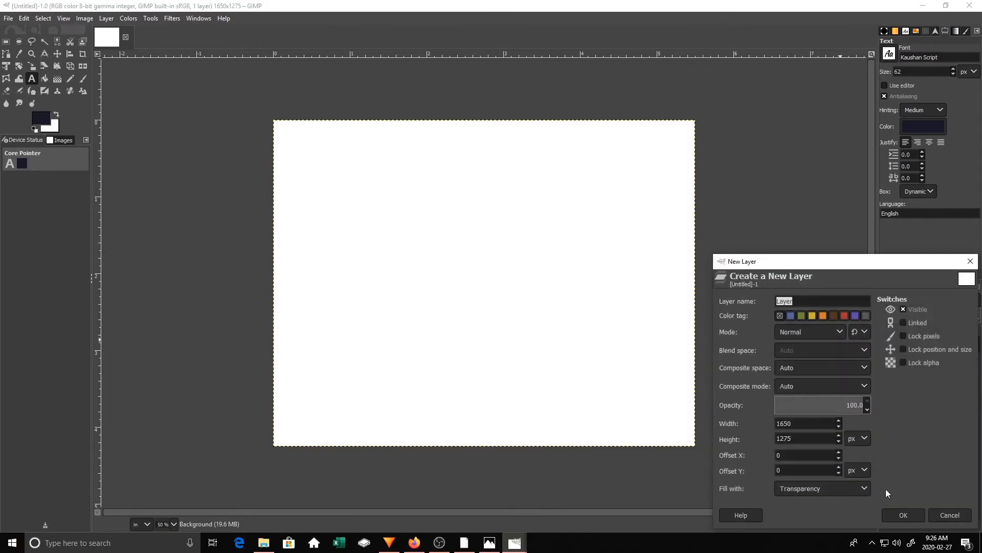
pyautogui.click(906, 513)
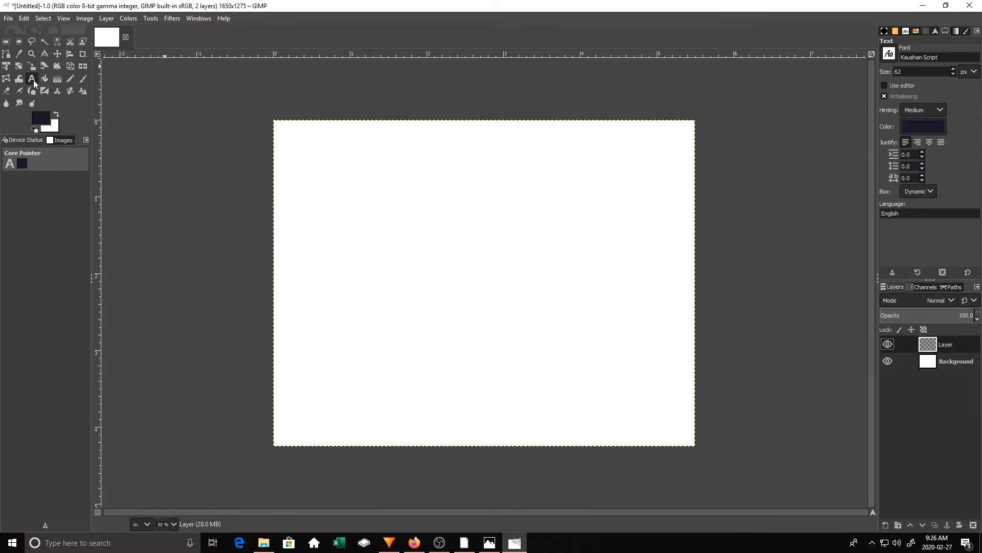
# Add the hyphenated family name as text near the canvas's left edge in Kaushan Script at 215 px
pyautogui.click(303, 210)
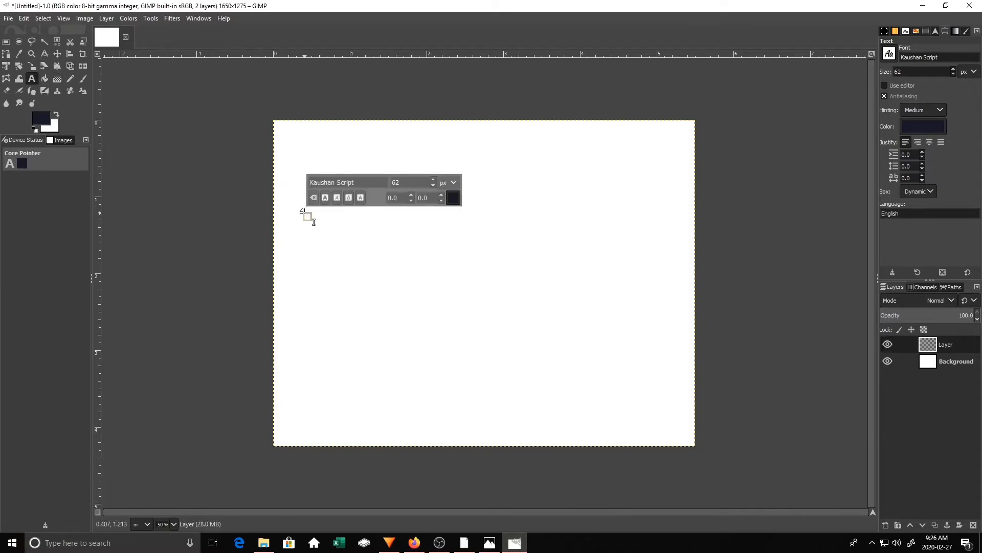
pyautogui.doubleClick(408, 178)
pyautogui.write('215')
pyautogui.moveTo(314, 222); pyautogui.dragTo(306, 234)
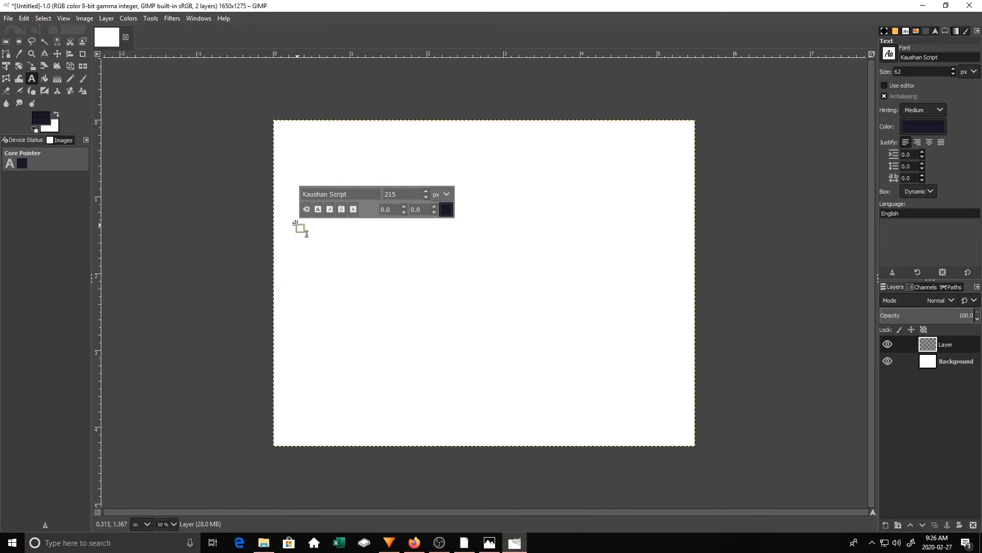
pyautogui.write('R')
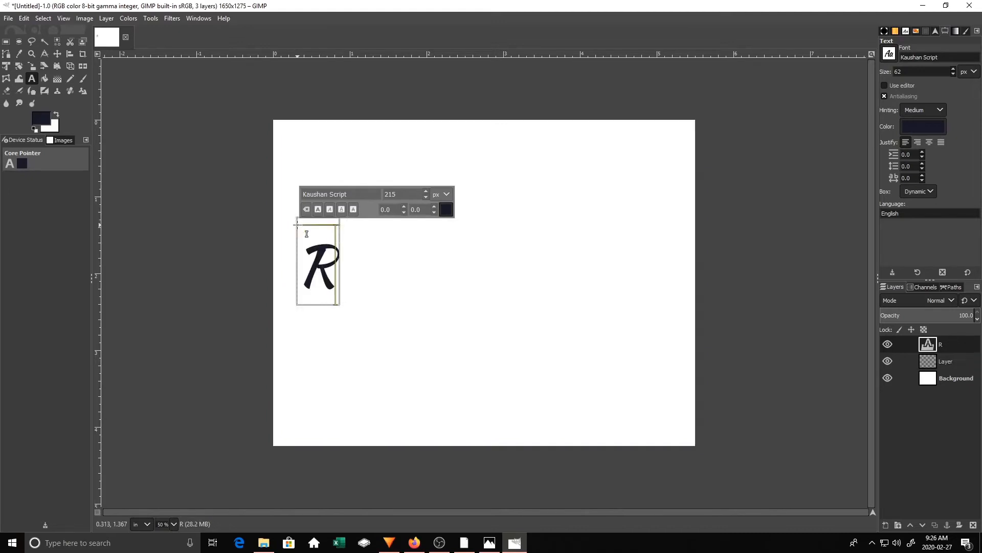
pyautogui.write('eeder')
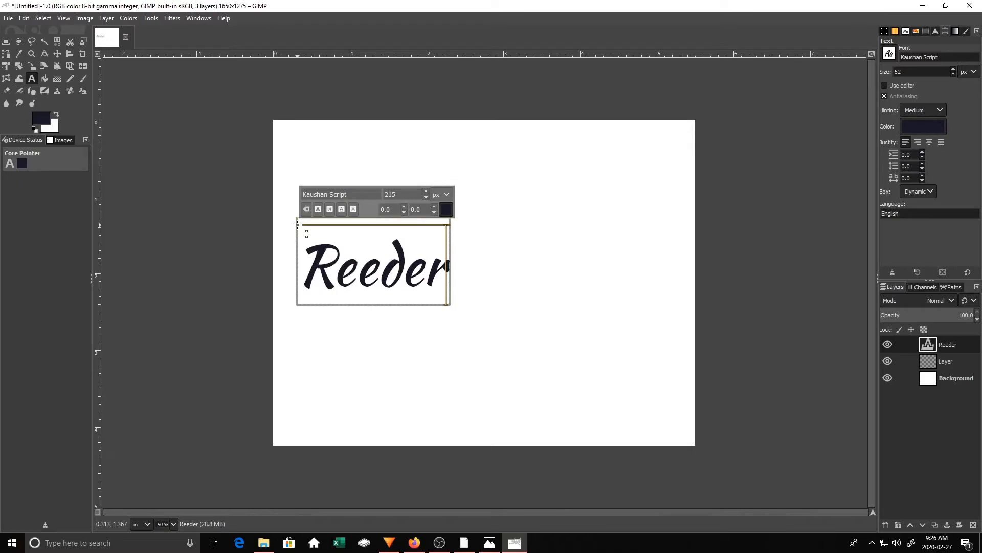
pyautogui.write(' -')
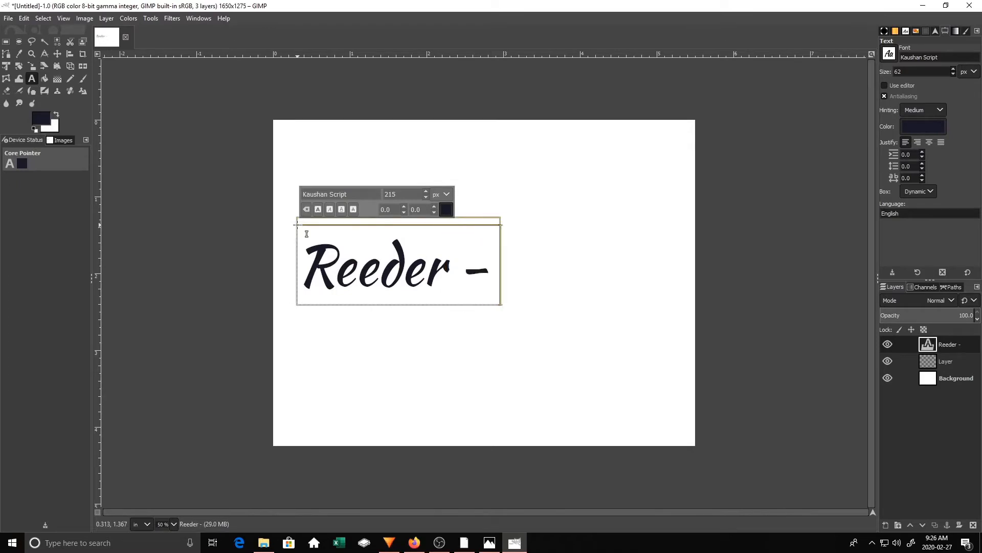
pyautogui.write(' Mund')
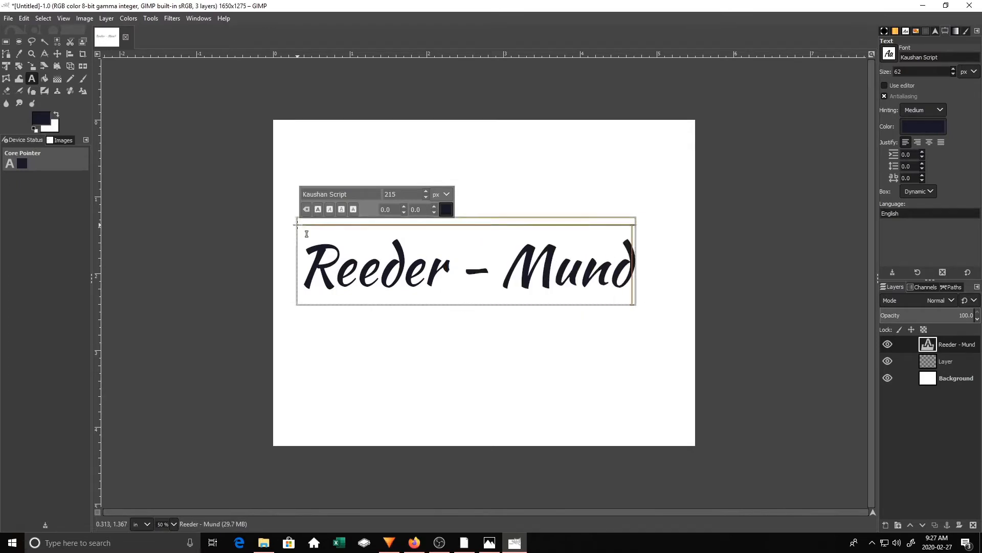
pyautogui.write('ell')
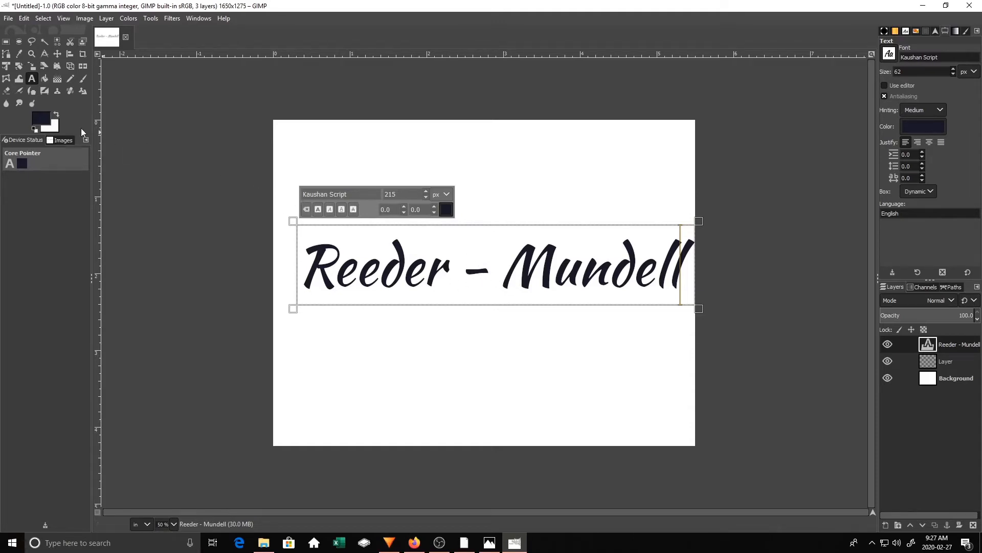
# Move the name text about 0.16 in left and 0.17 in down to centre it across the canvas
pyautogui.click(57, 54)
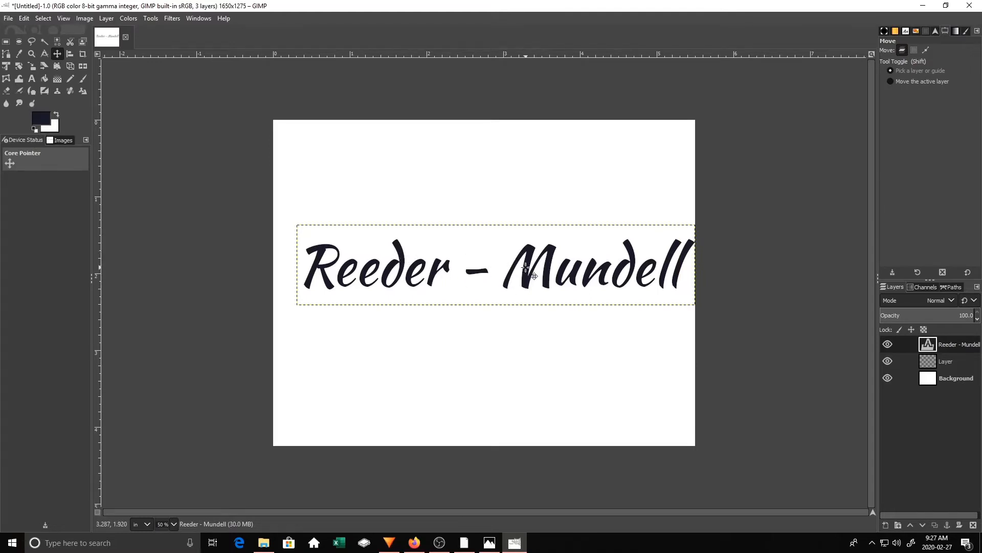
pyautogui.moveTo(526, 269); pyautogui.dragTo(513, 279)
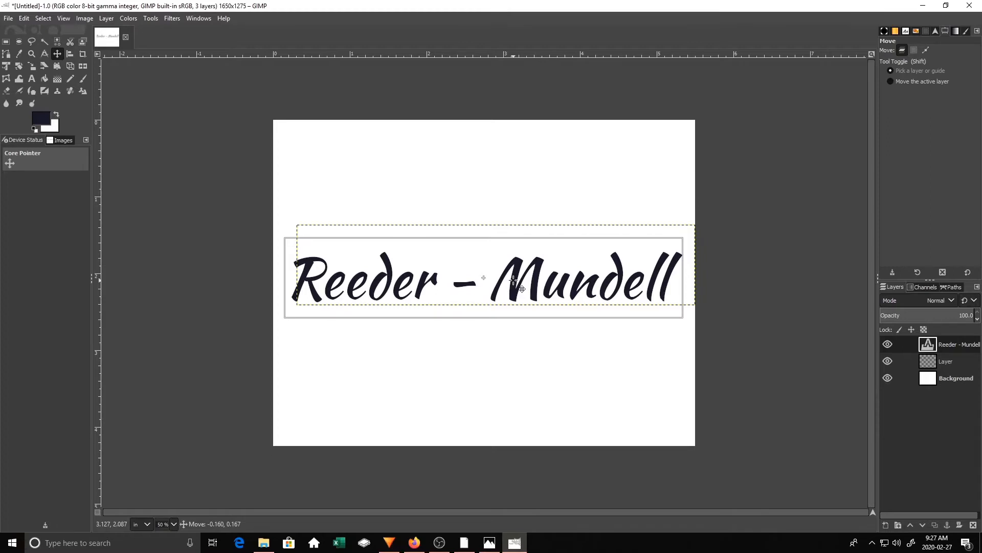
pyautogui.moveTo(513, 280); pyautogui.dragTo(513, 281)
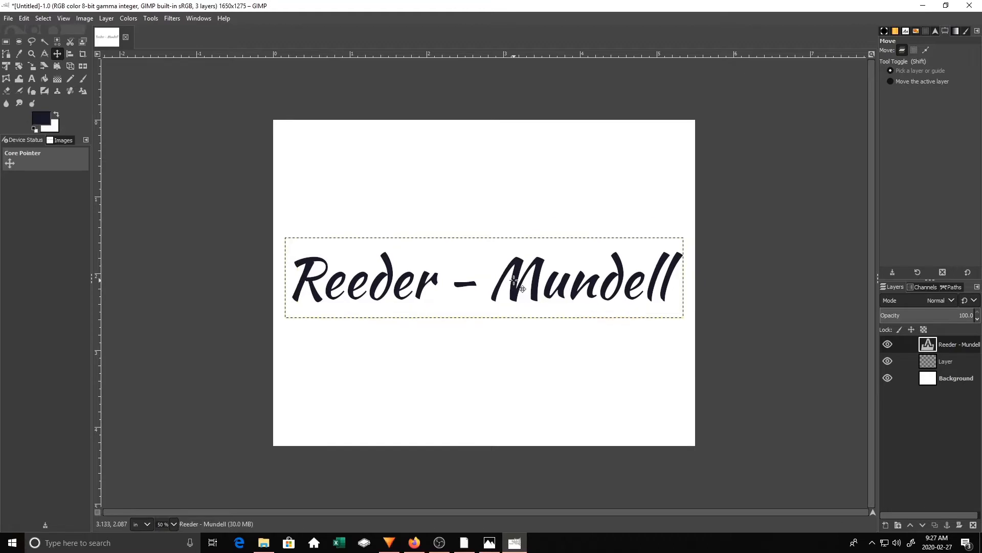
# Select the name text layer's letter shapes from its alpha channel and grow the selection by 0.020 in
pyautogui.rightClick(923, 347)
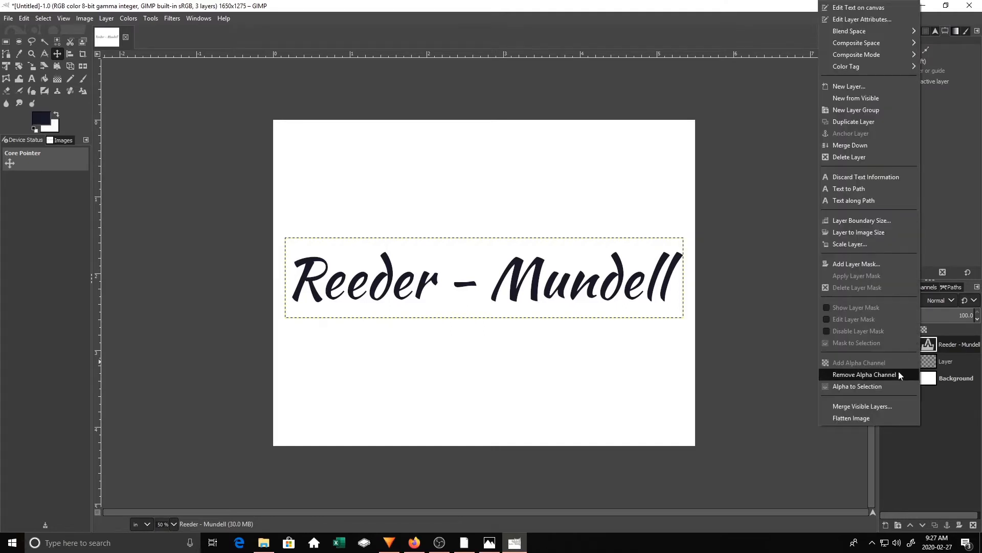
pyautogui.click(858, 387)
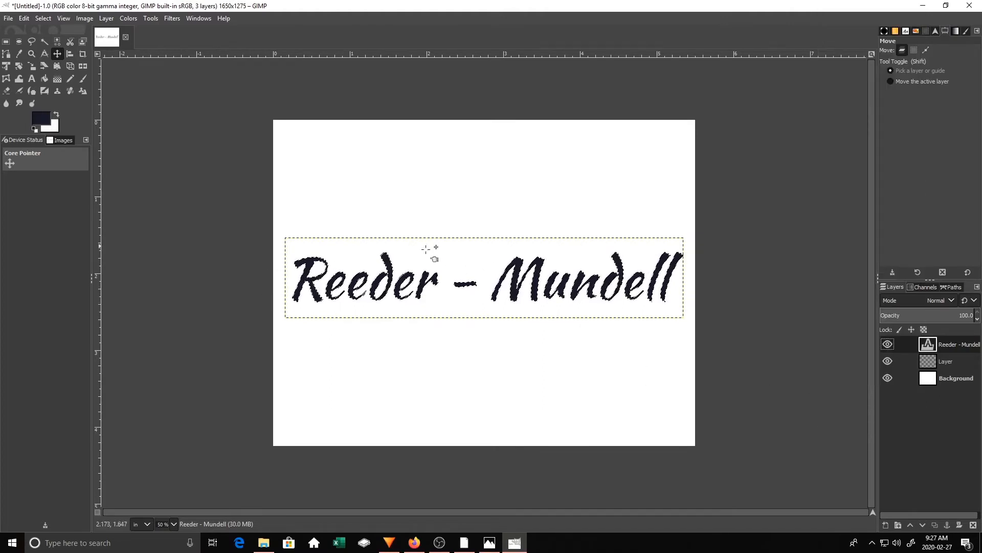
pyautogui.click(42, 19)
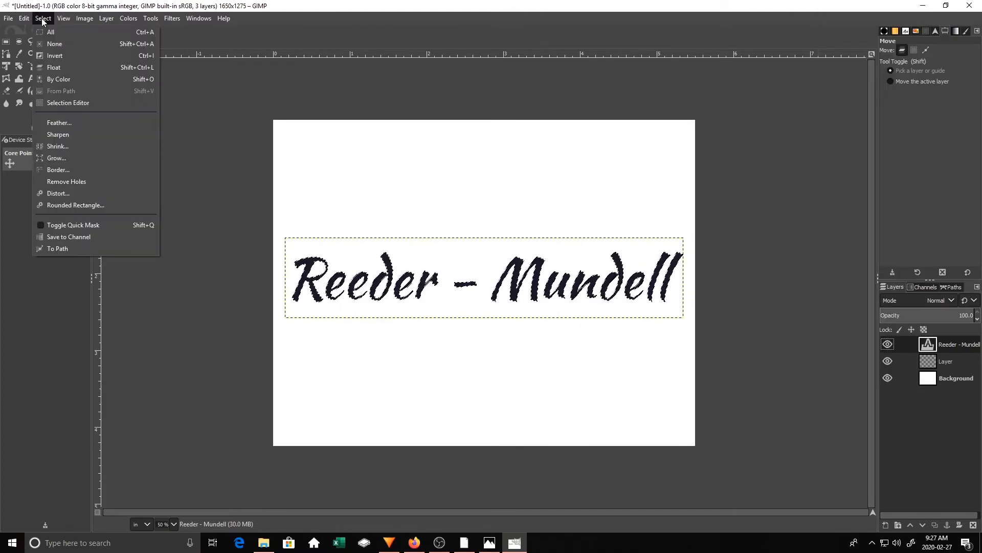
pyautogui.click(69, 159)
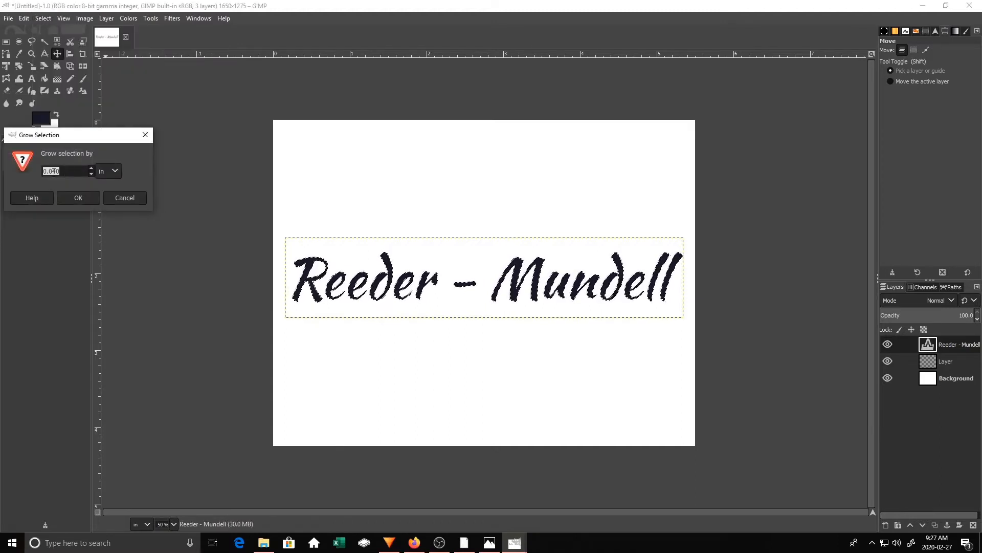
pyautogui.click(57, 171)
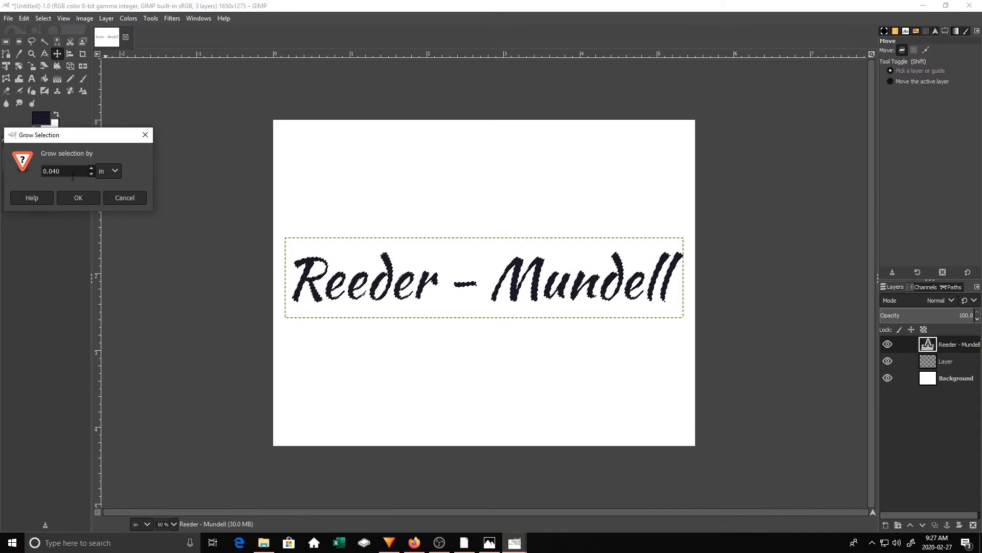
pyautogui.press('BackSpace')
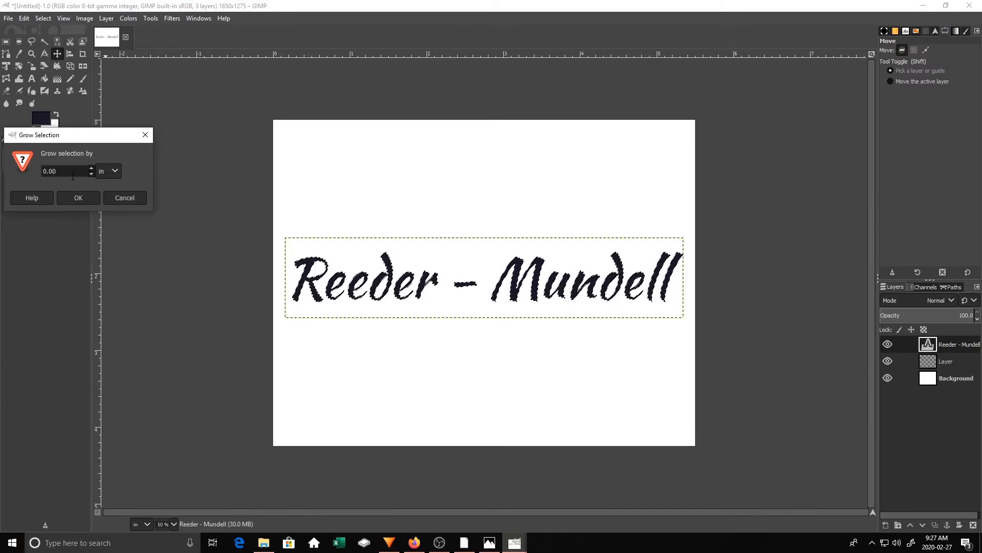
pyautogui.write('2')
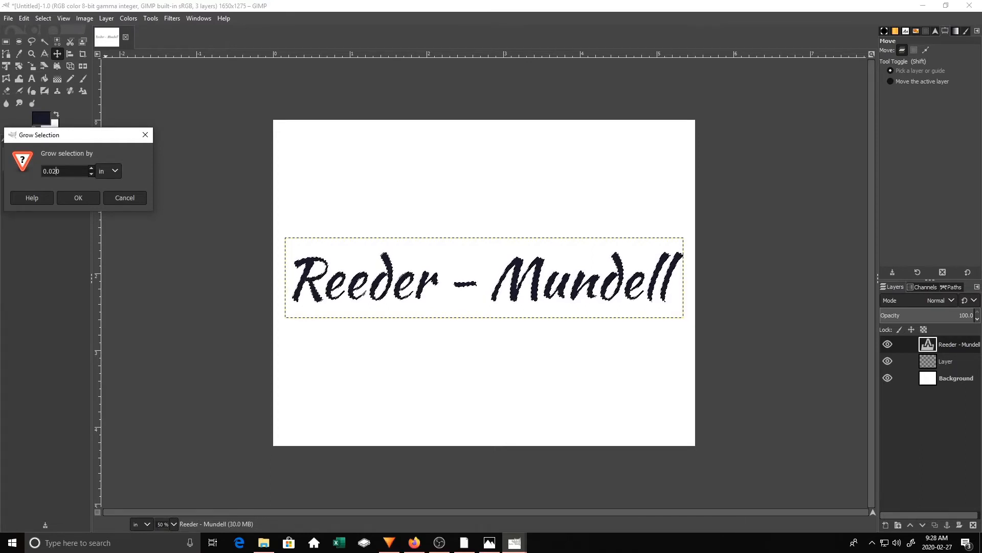
pyautogui.click(75, 200)
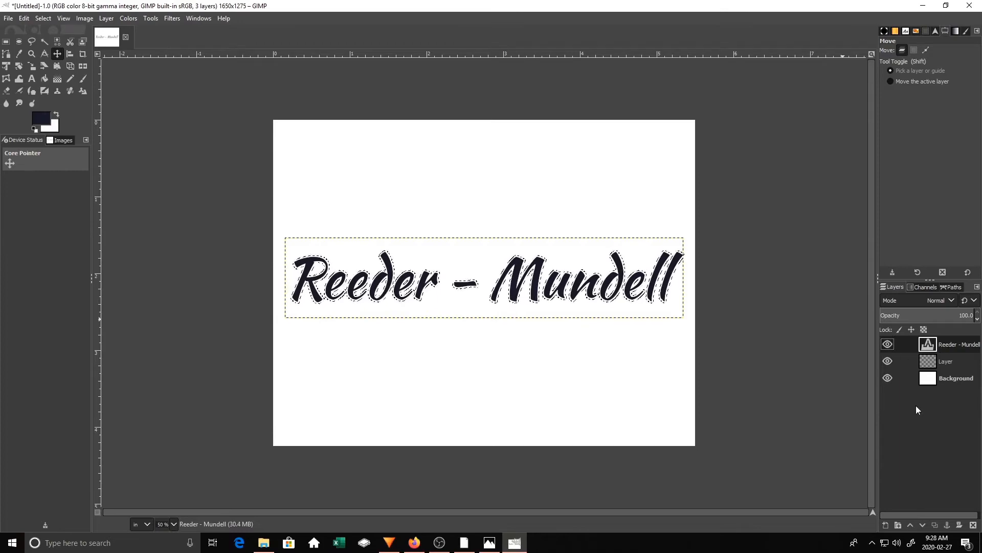
# Add a full-size layer filled with transparency and place it directly below the name text layer
pyautogui.click(884, 526)
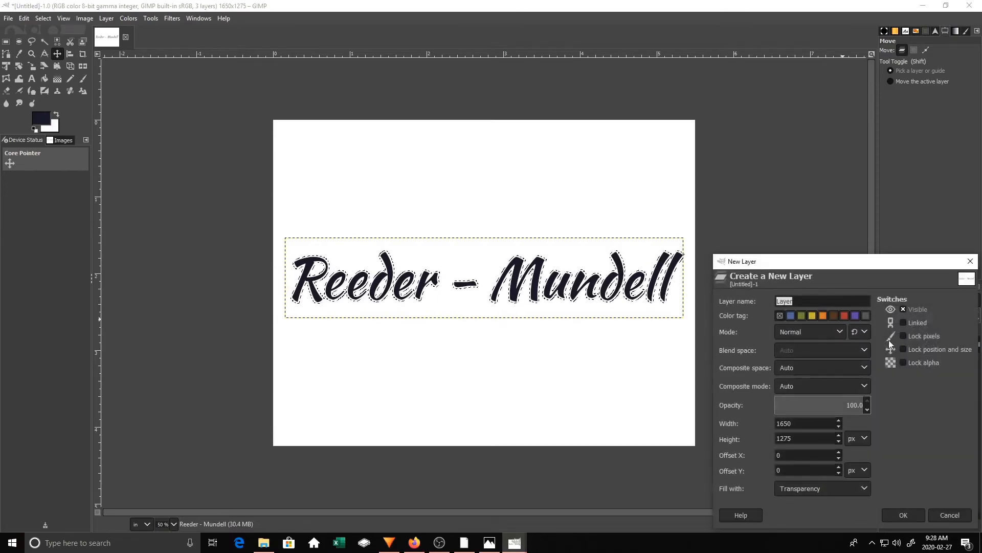
pyautogui.click(904, 514)
pyautogui.moveTo(940, 347); pyautogui.dragTo(943, 368)
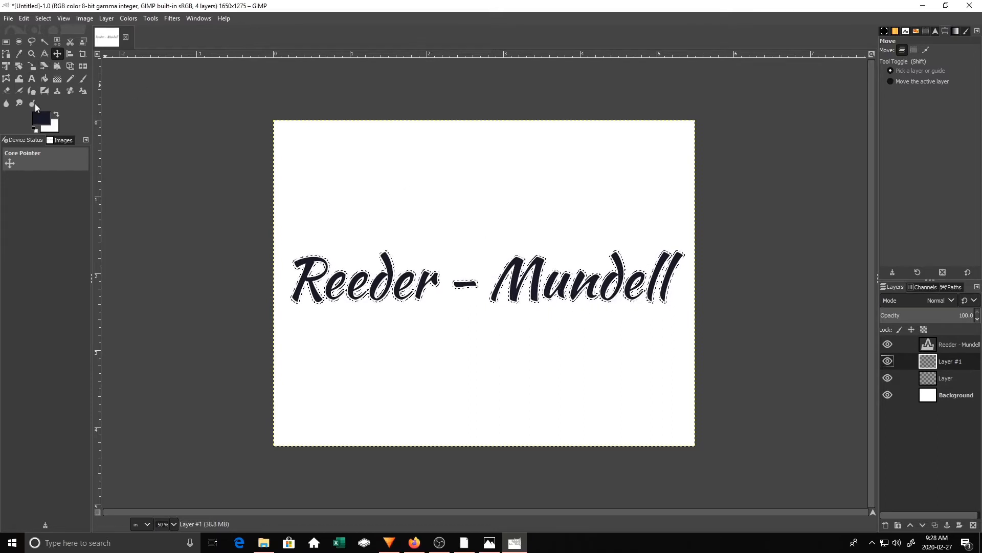
# Fill the grown letter selection on the new transparent layer with red e90000 as the foreground colour, and clear the selection
pyautogui.click(58, 126)
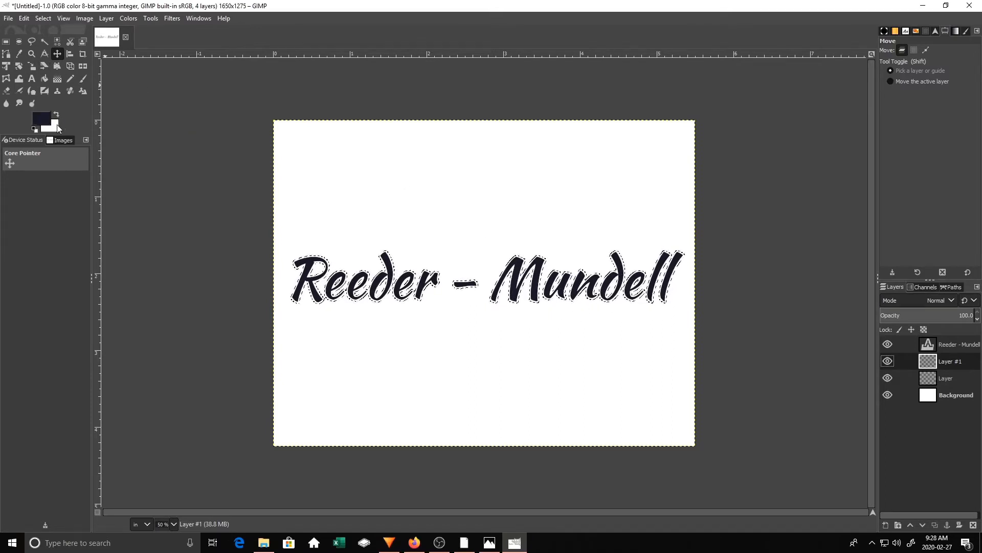
pyautogui.click(282, 203)
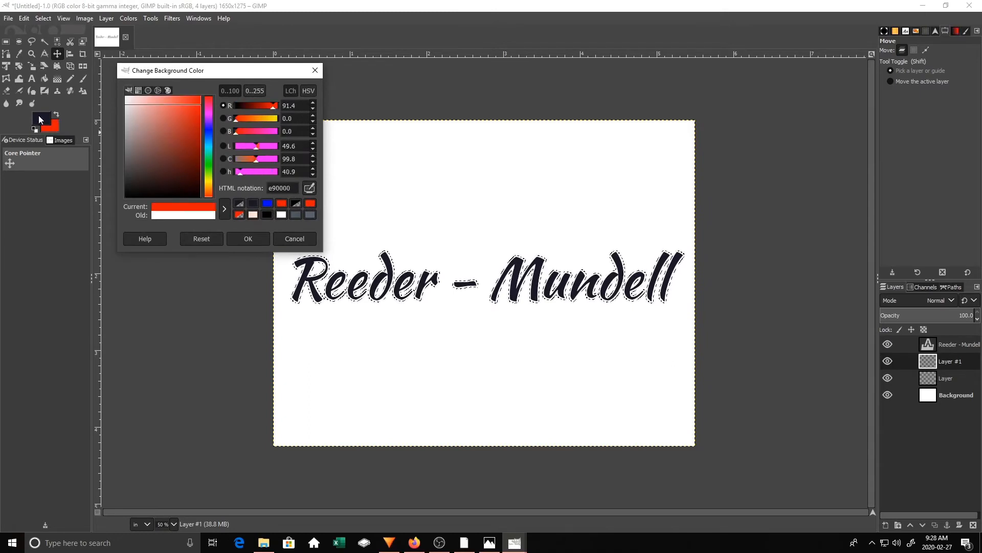
pyautogui.click(56, 114)
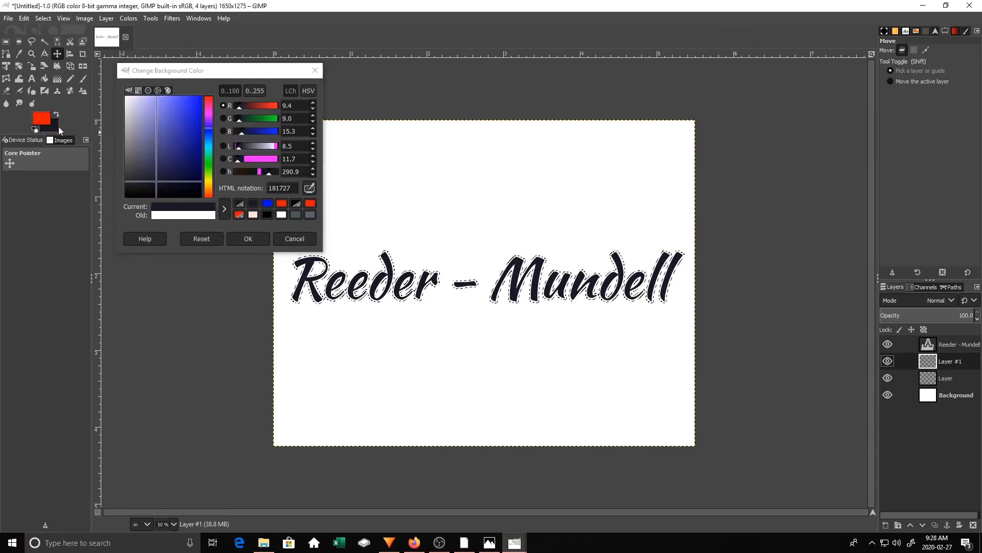
pyautogui.click(249, 237)
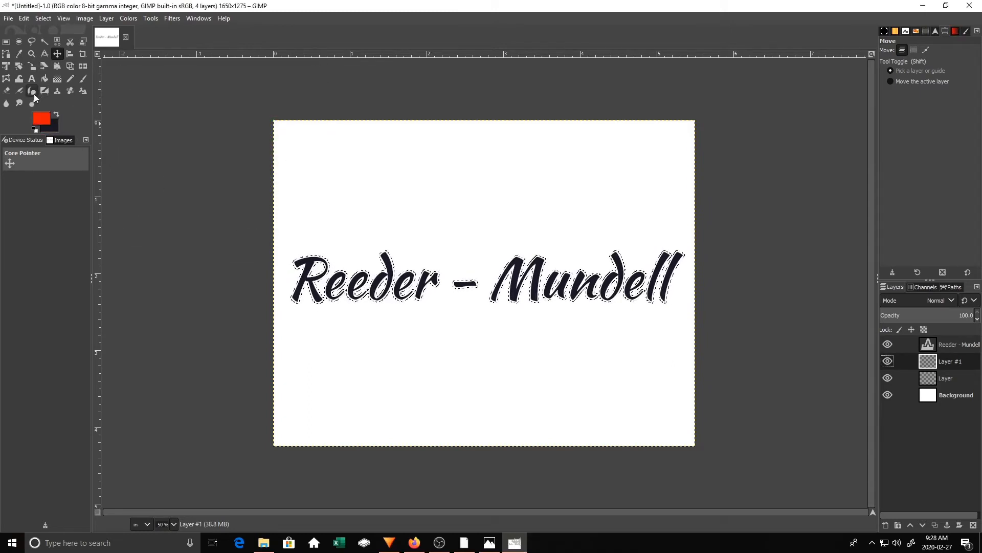
pyautogui.click(44, 79)
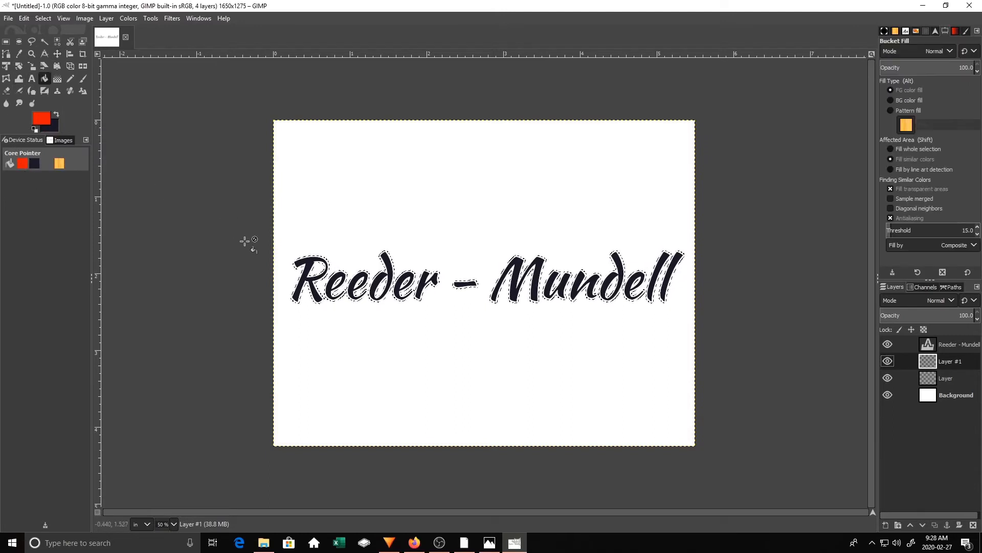
pyautogui.click(316, 273)
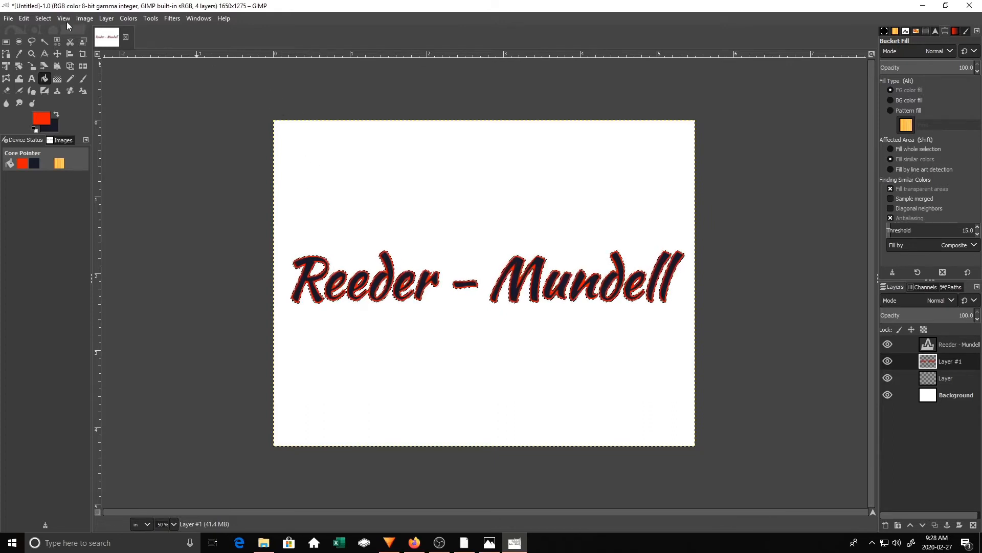
pyautogui.click(42, 19)
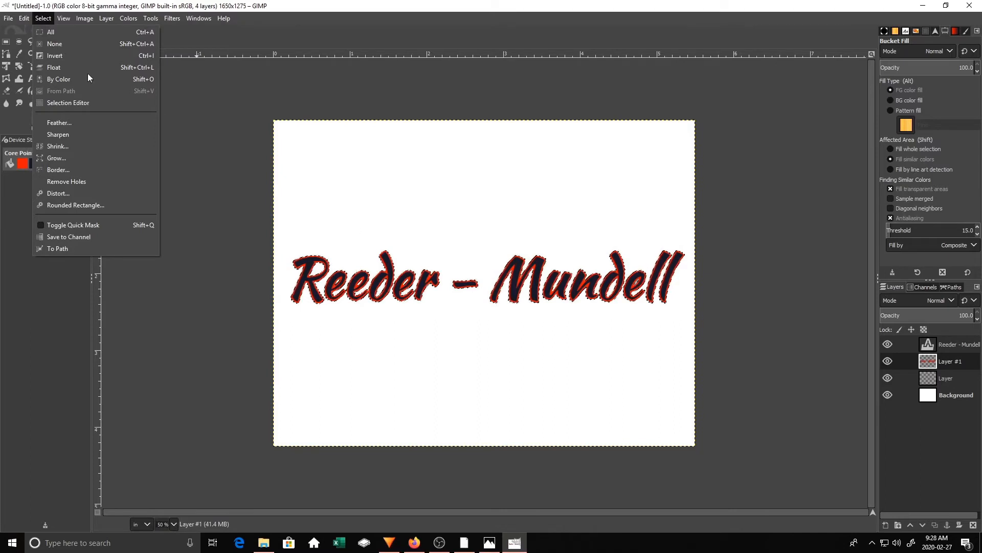
pyautogui.click(54, 45)
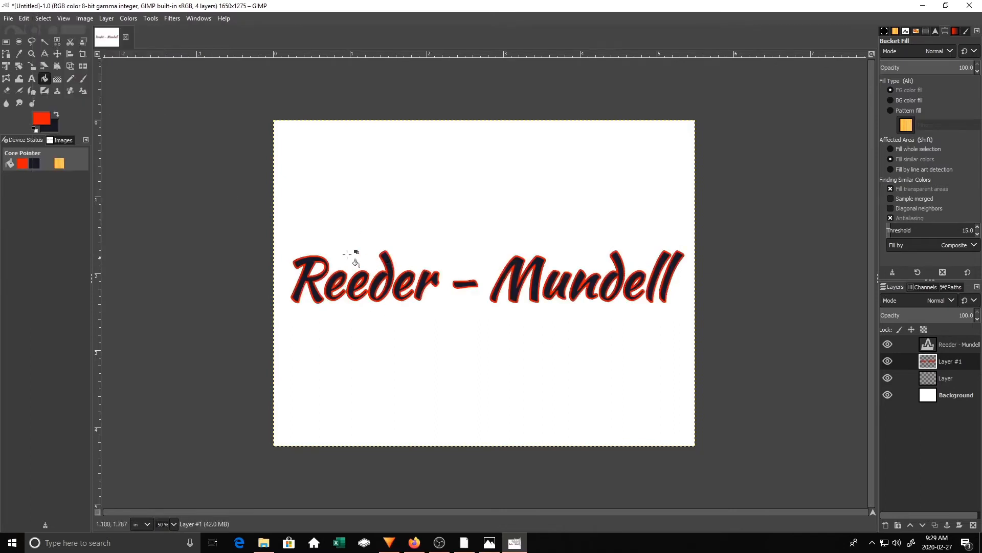
# Toggle the name text and red layers off and on to compare them, and check the outlined lettering in the reference photo
pyautogui.click(887, 345)
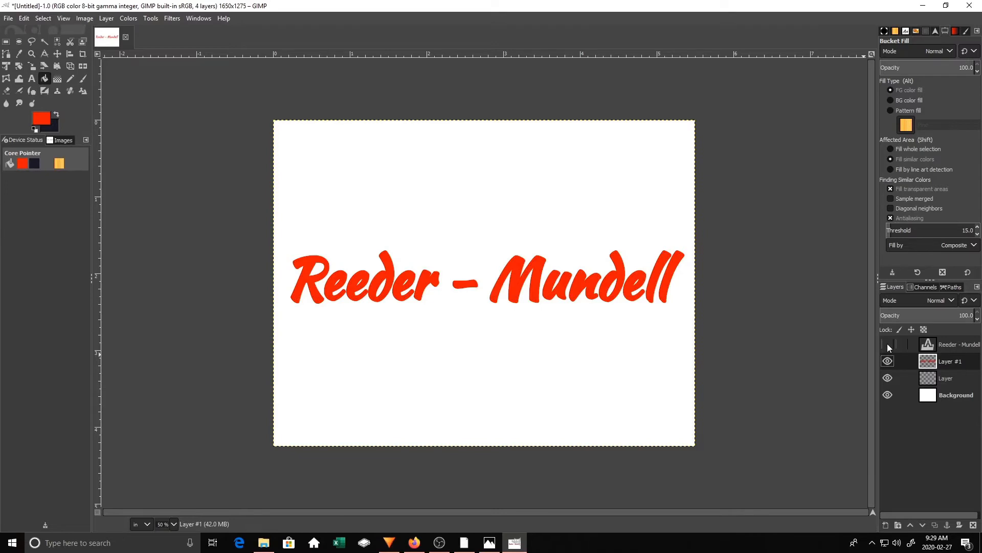
pyautogui.click(888, 345)
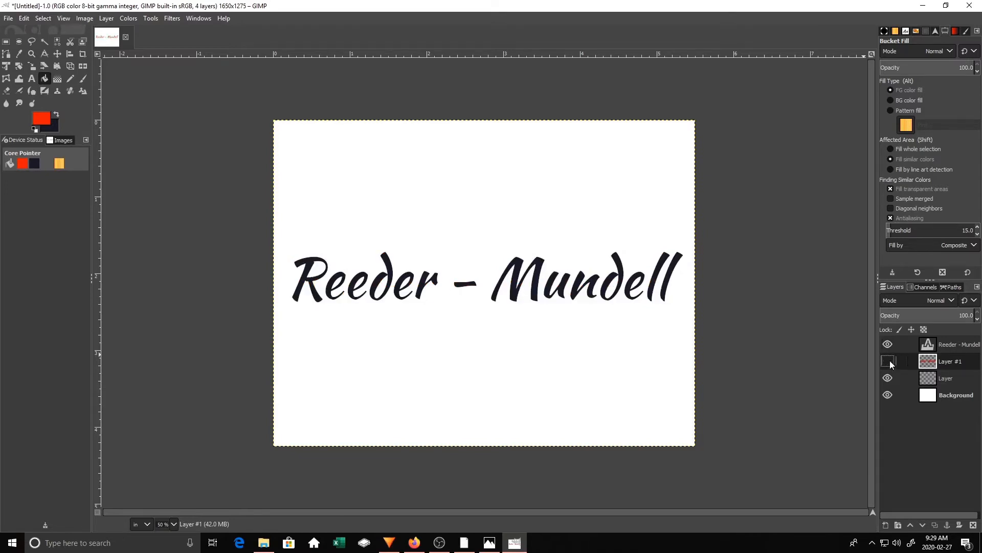
pyautogui.click(888, 361)
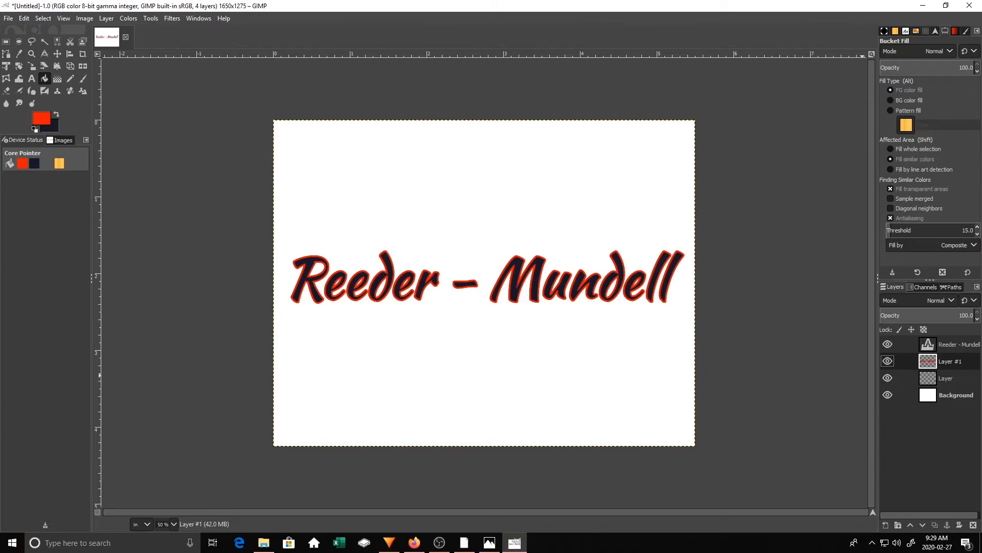
pyautogui.click(483, 543)
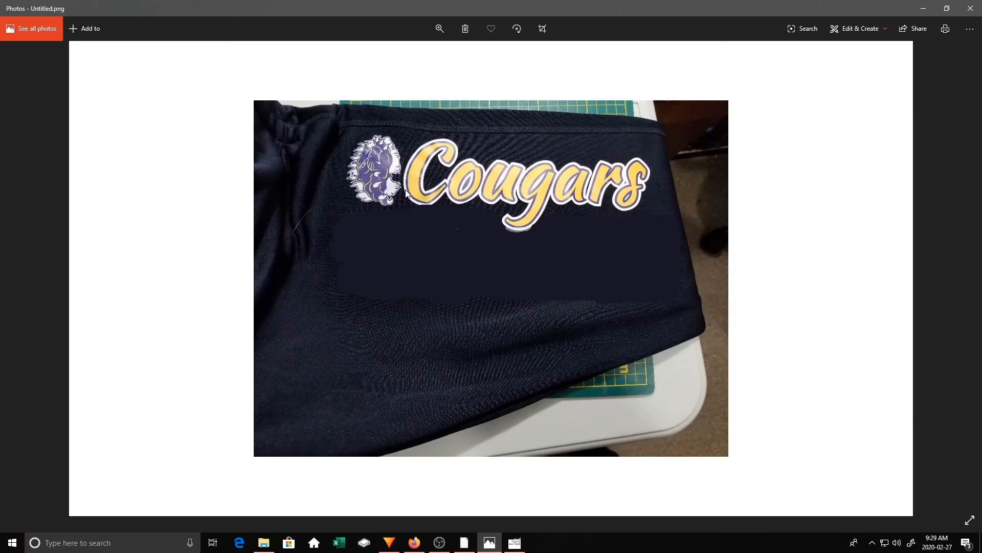
pyautogui.click(918, 10)
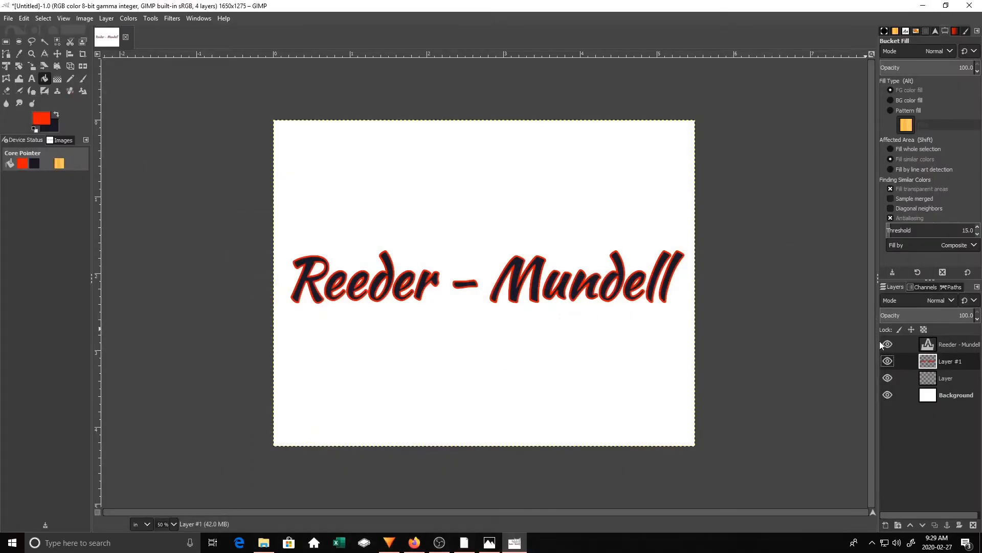
# Hide the name text layer and select the red layer's letter shapes from its alpha channel
pyautogui.click(888, 344)
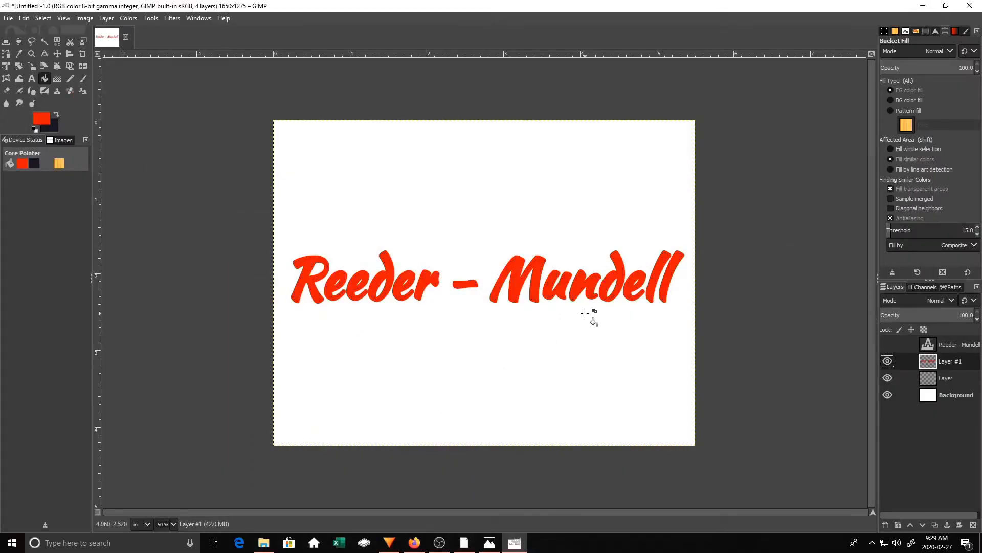
pyautogui.rightClick(928, 360)
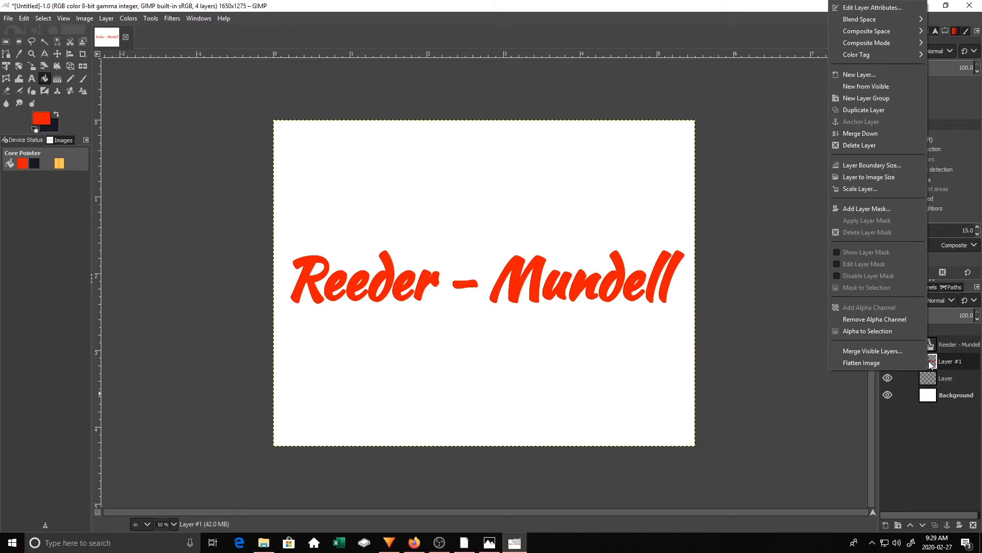
pyautogui.click(873, 331)
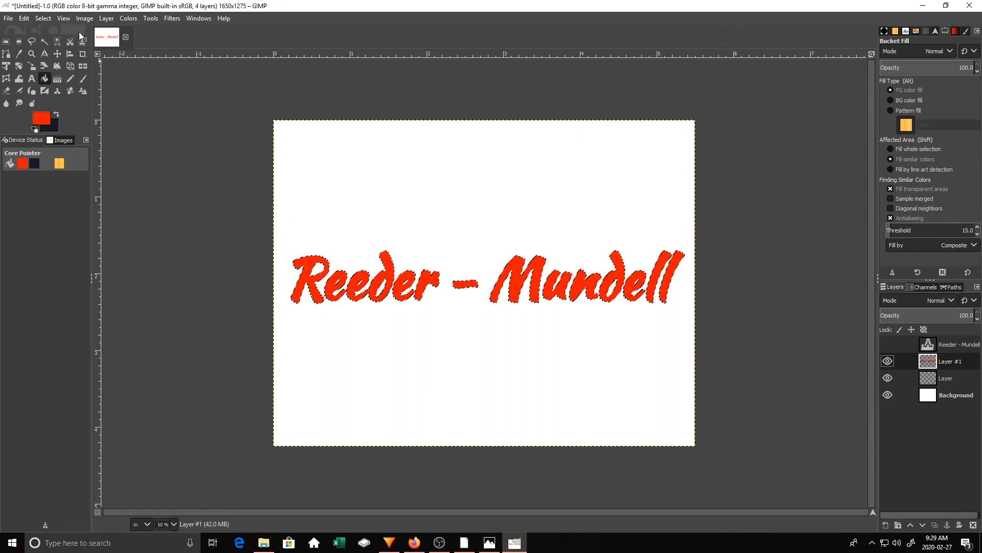
# Grow the red lettering's selection by 0.040 in
pyautogui.click(45, 19)
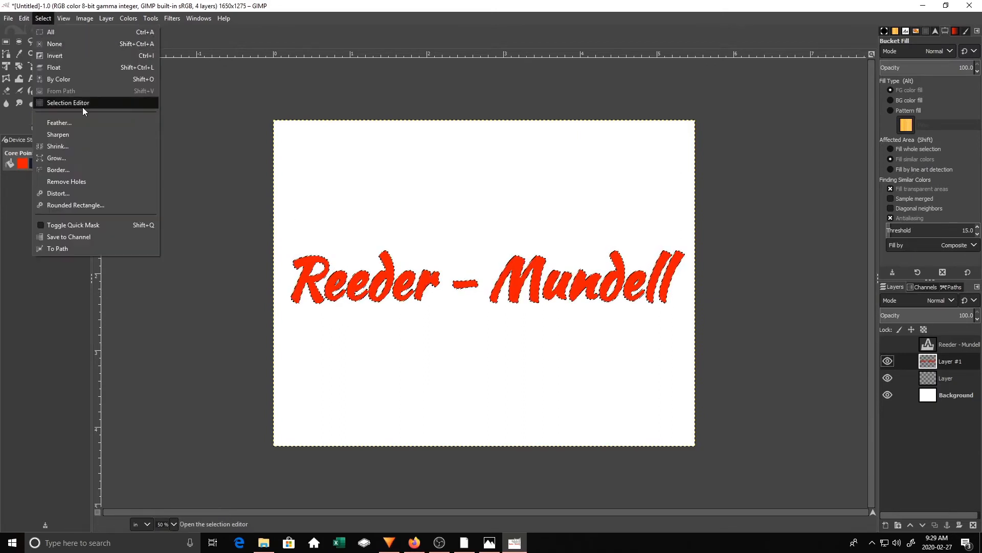
pyautogui.click(78, 160)
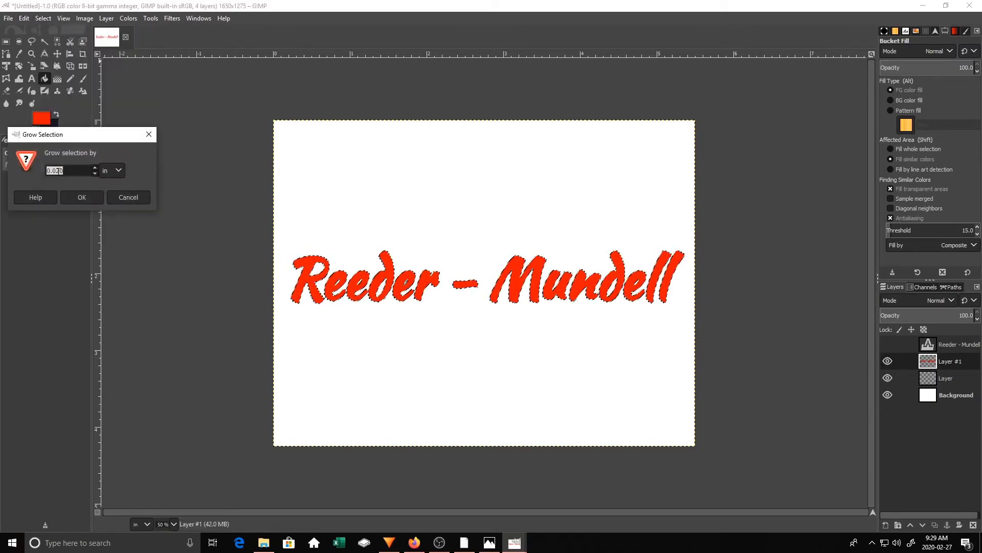
pyautogui.click(60, 171)
pyautogui.press('BackSpace')
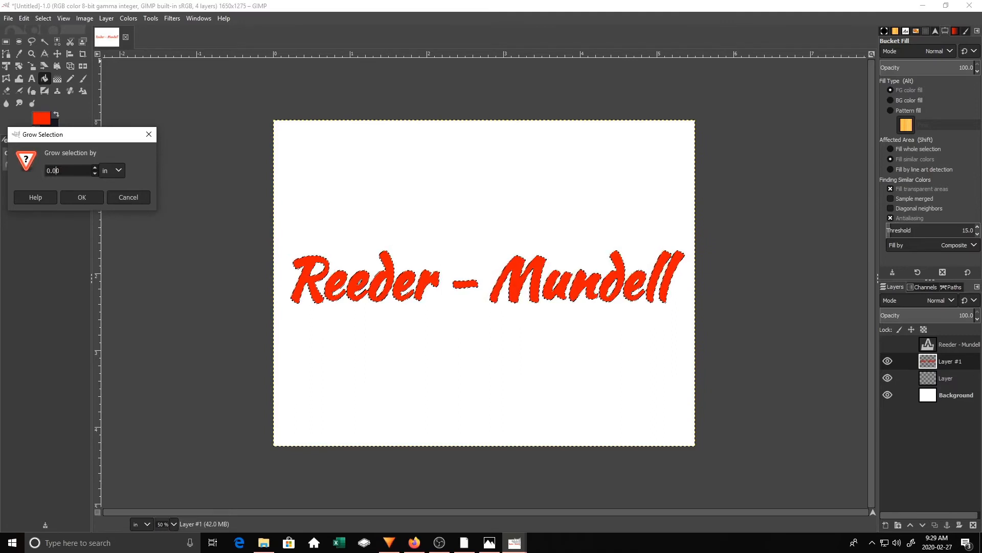
pyautogui.write('4')
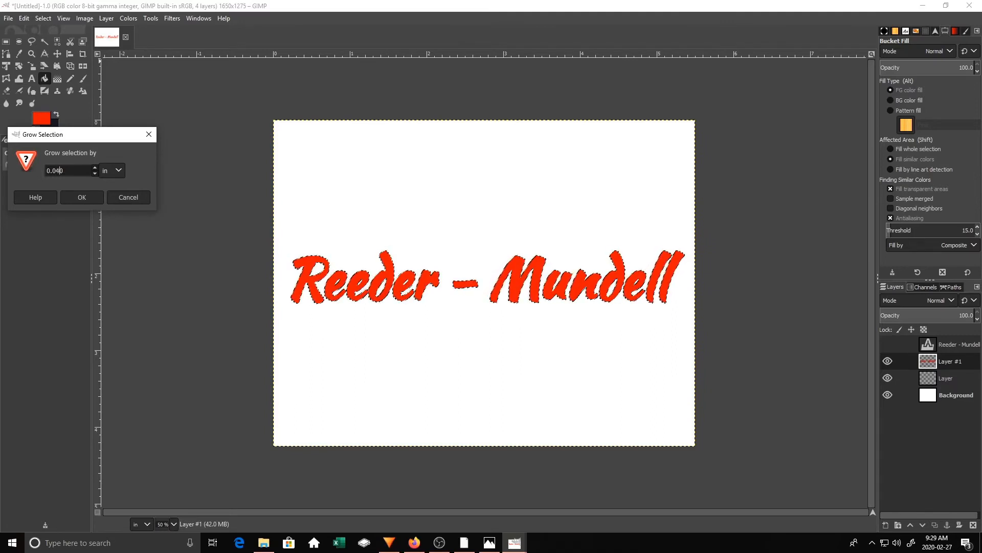
pyautogui.click(73, 196)
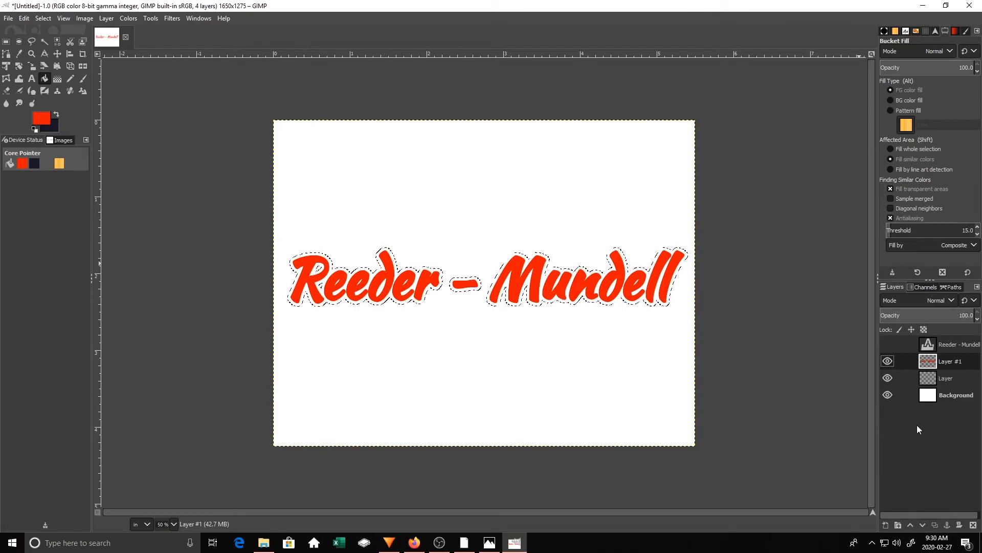
# Add another full-size transparent layer and place it directly below the red lettering layer
pyautogui.click(886, 525)
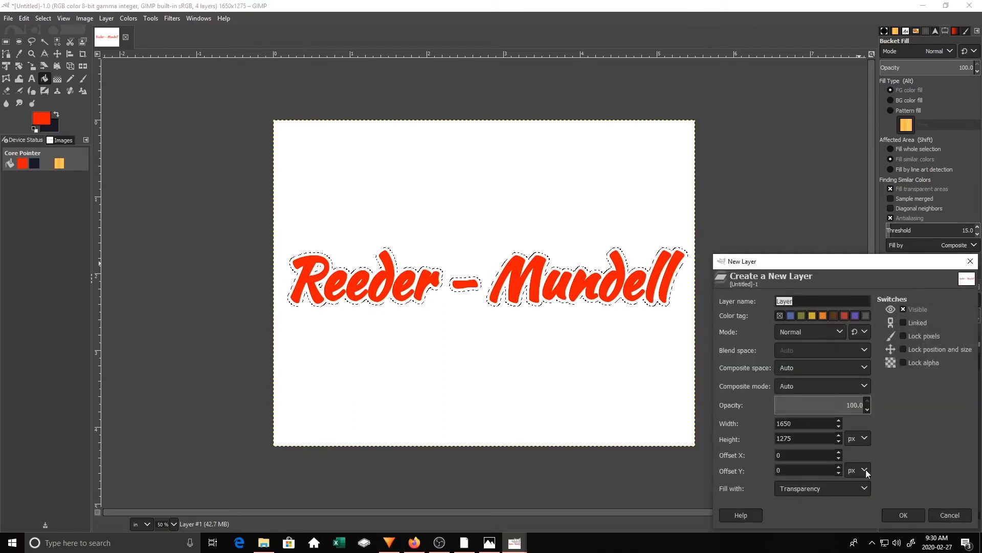
pyautogui.click(903, 515)
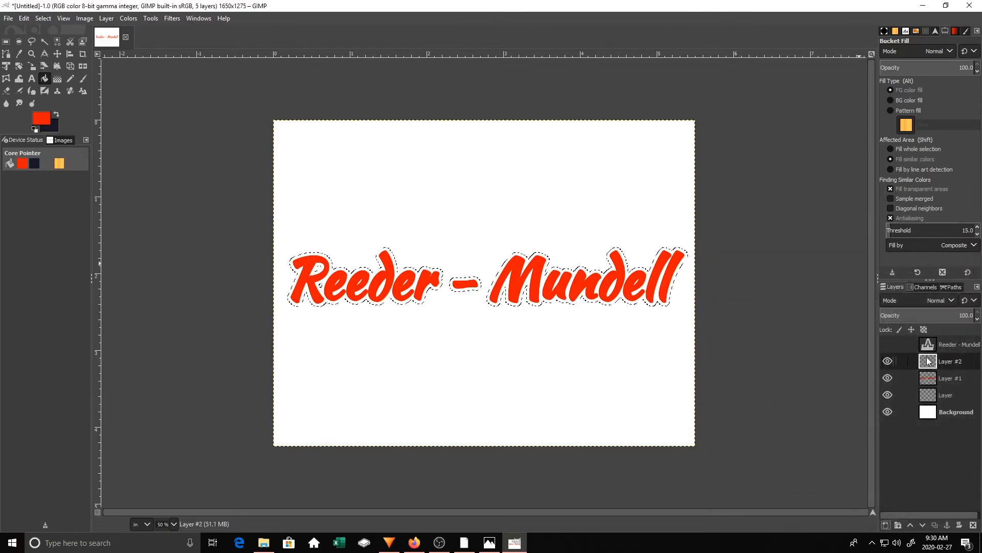
pyautogui.moveTo(928, 361); pyautogui.dragTo(939, 383)
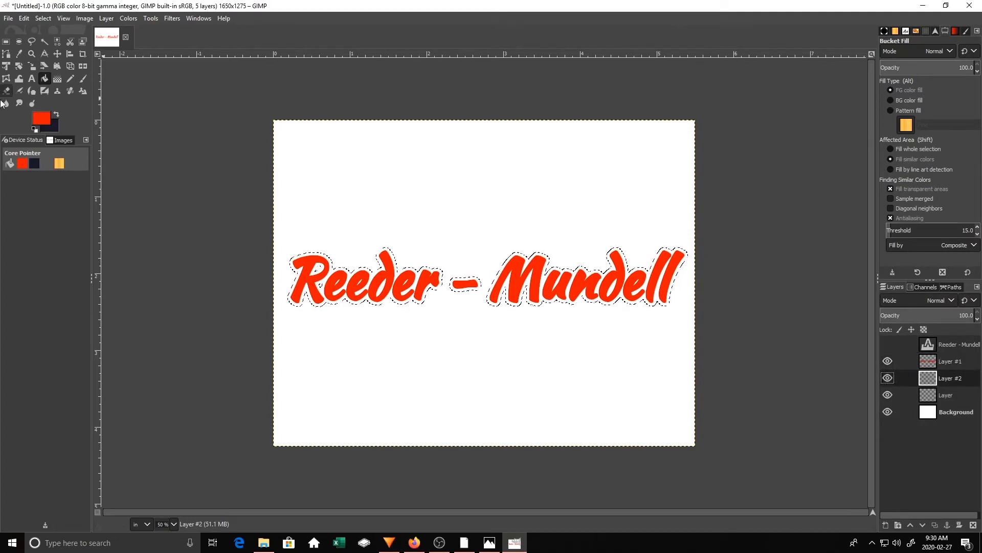
# Fill the enlarged selection on the layer below the red lettering with blue 0000f2 as the foreground colour, and clear the selection
pyautogui.click(54, 125)
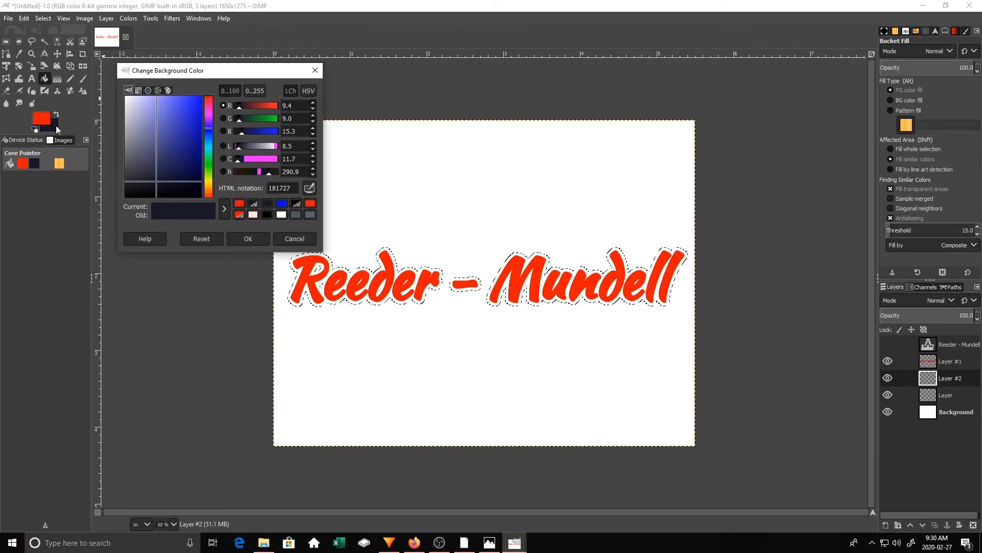
pyautogui.click(283, 203)
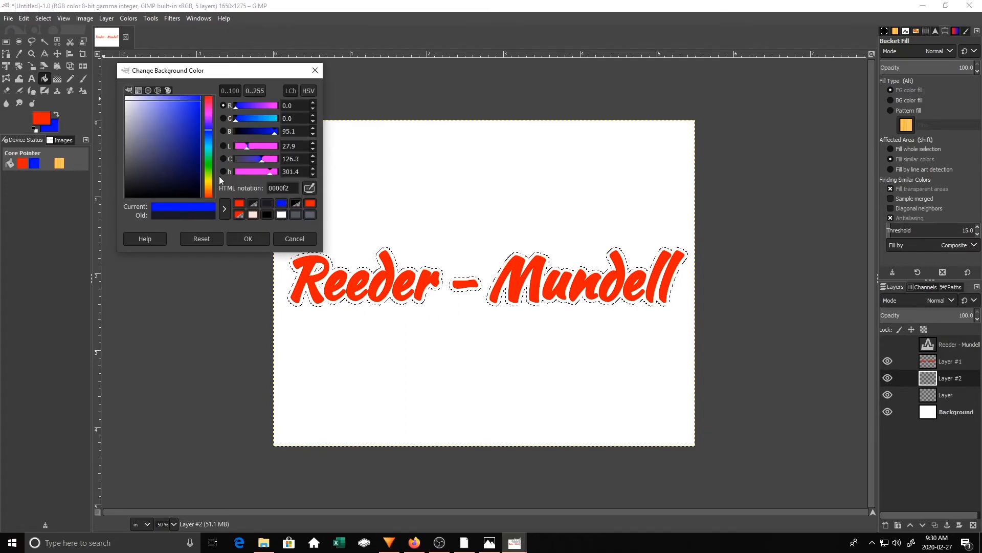
pyautogui.click(57, 114)
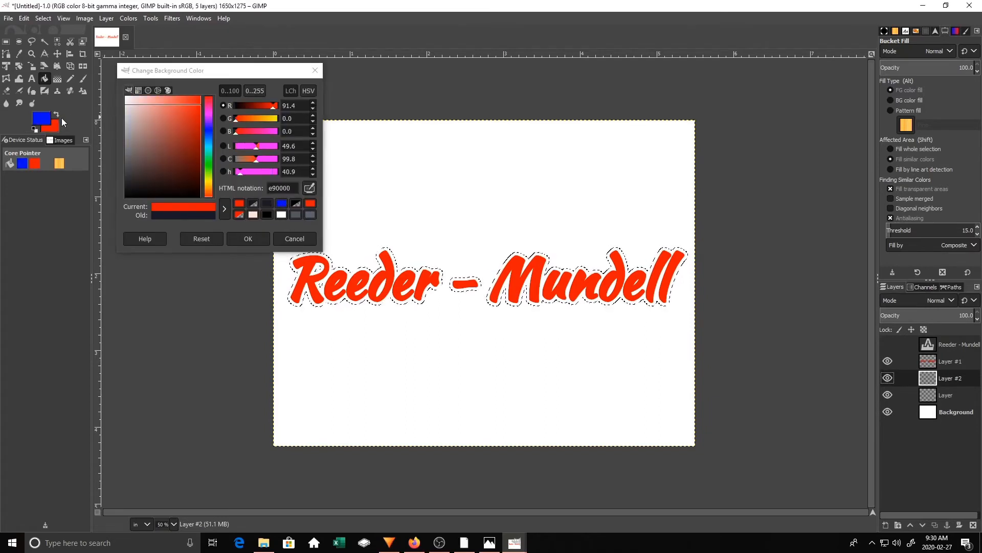
pyautogui.click(246, 239)
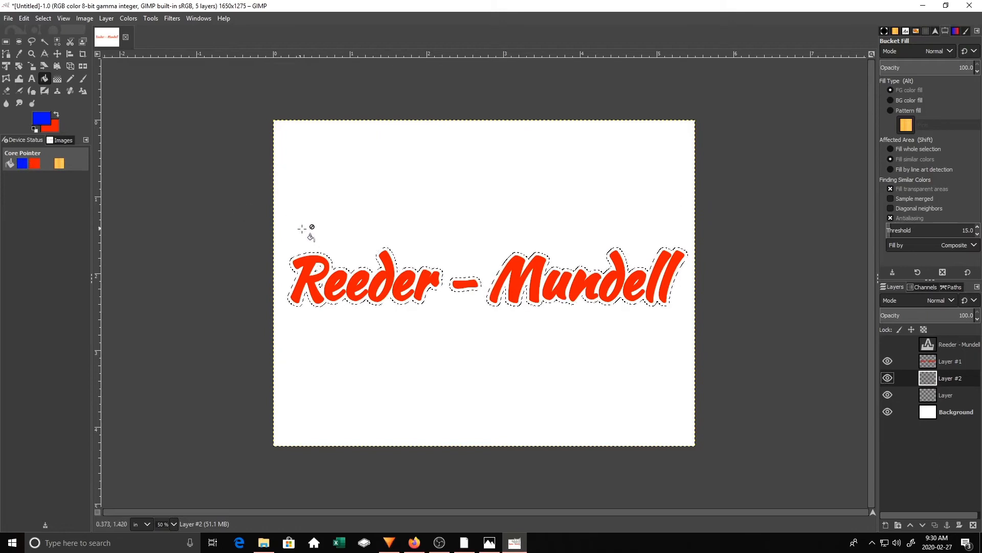
pyautogui.click(339, 271)
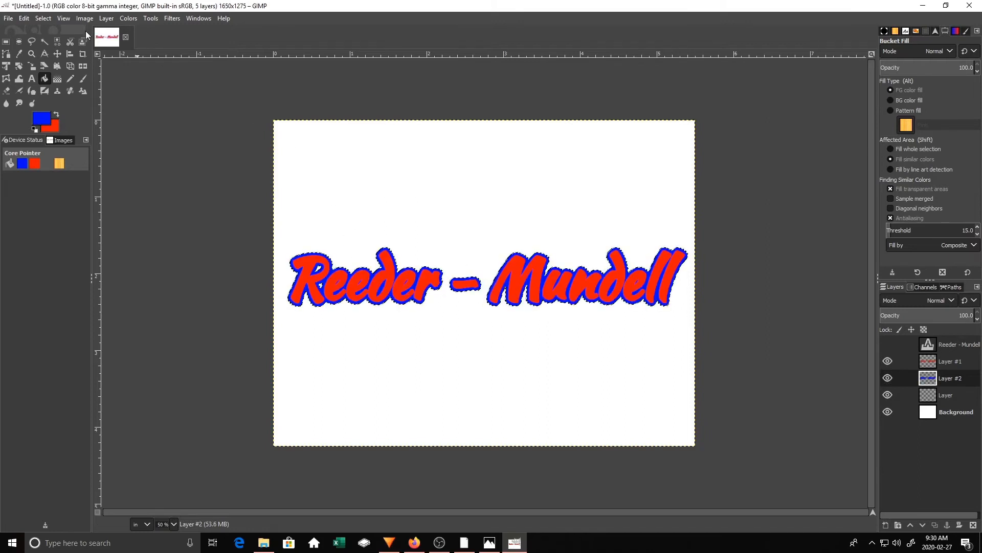
pyautogui.click(39, 19)
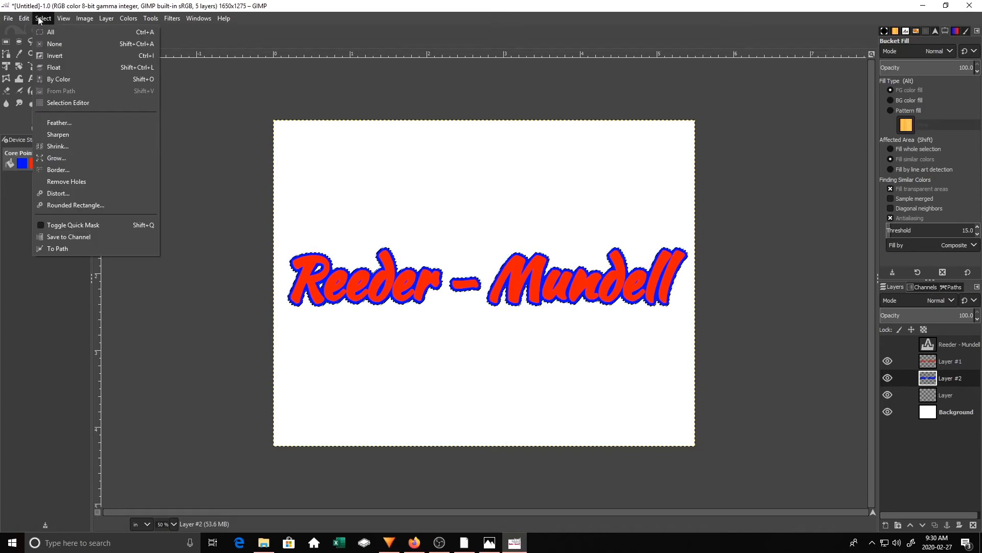
pyautogui.click(53, 44)
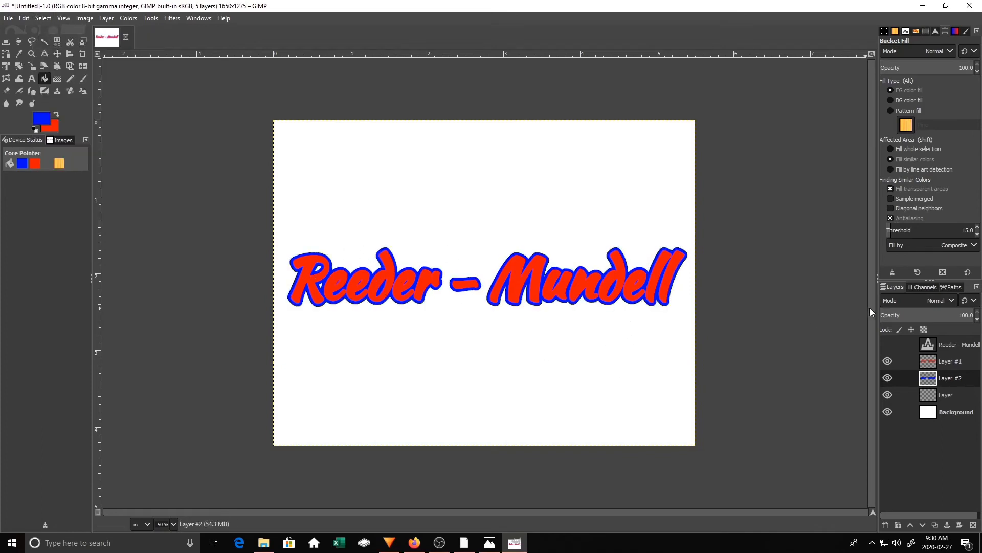
# Show the name text layer to view the full lettering, and hide it together with the red layer to isolate the blue layer
pyautogui.click(887, 348)
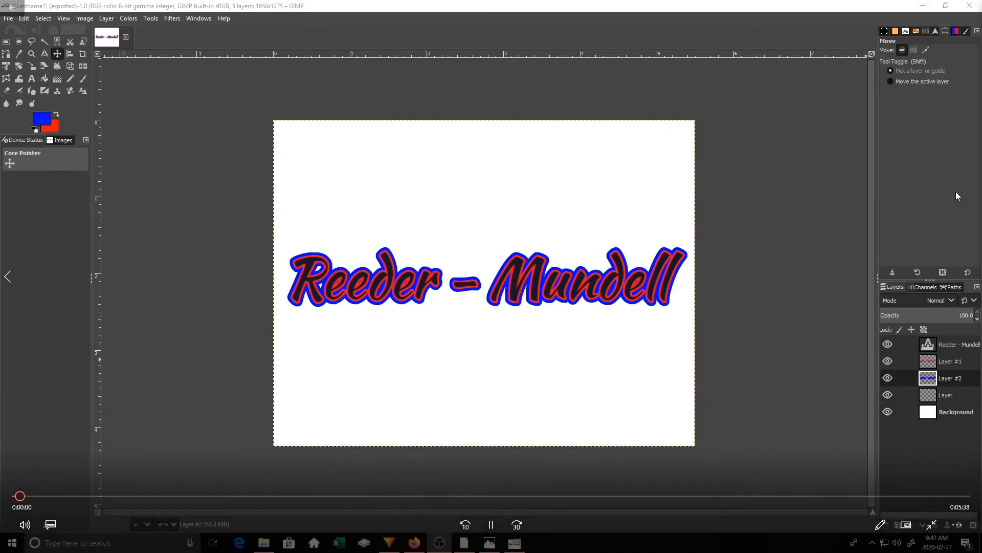
pyautogui.click(889, 345)
pyautogui.click(888, 361)
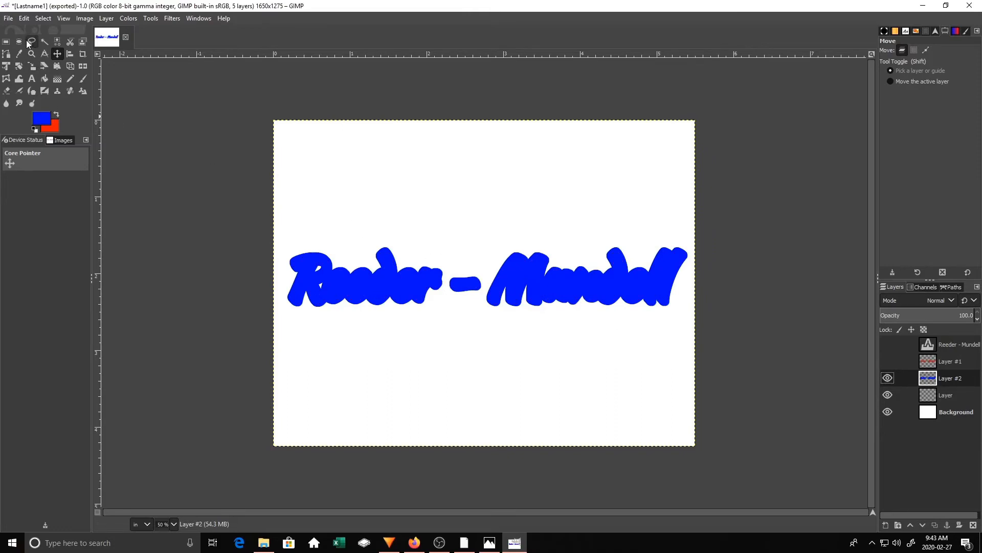
# Export the isolated blue lettering as Lastname1.png to the tshirt designs folder with the default PNG options
pyautogui.click(9, 19)
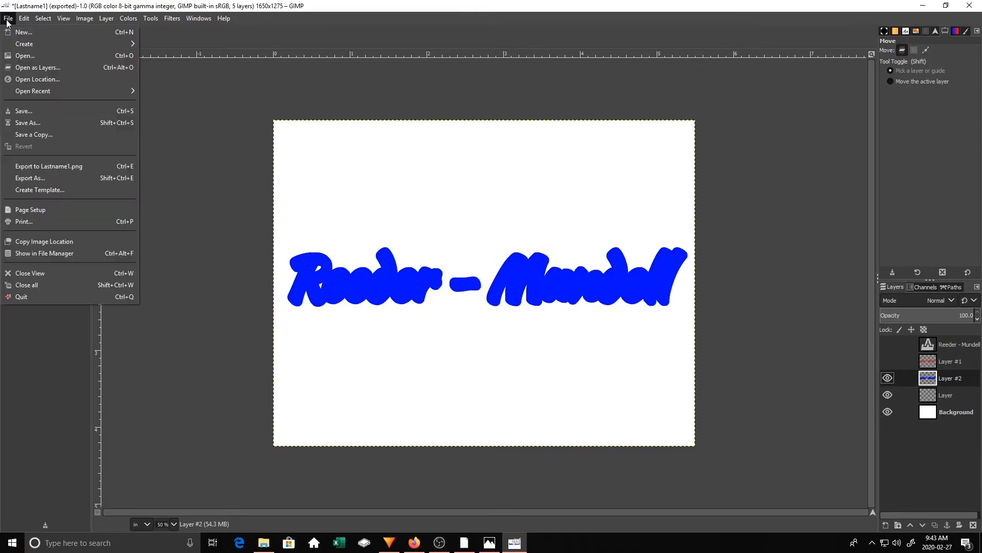
pyautogui.click(29, 179)
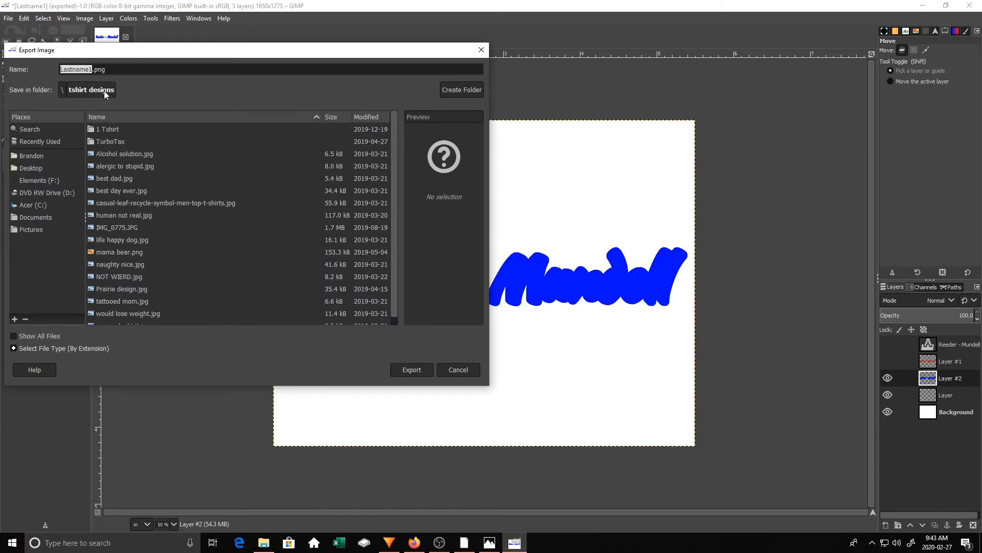
pyautogui.click(415, 371)
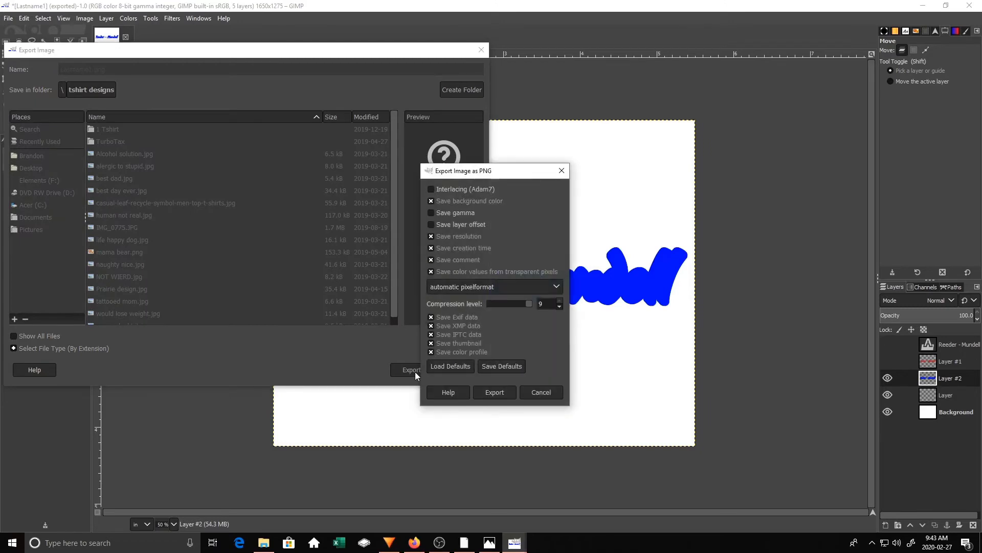
pyautogui.click(486, 391)
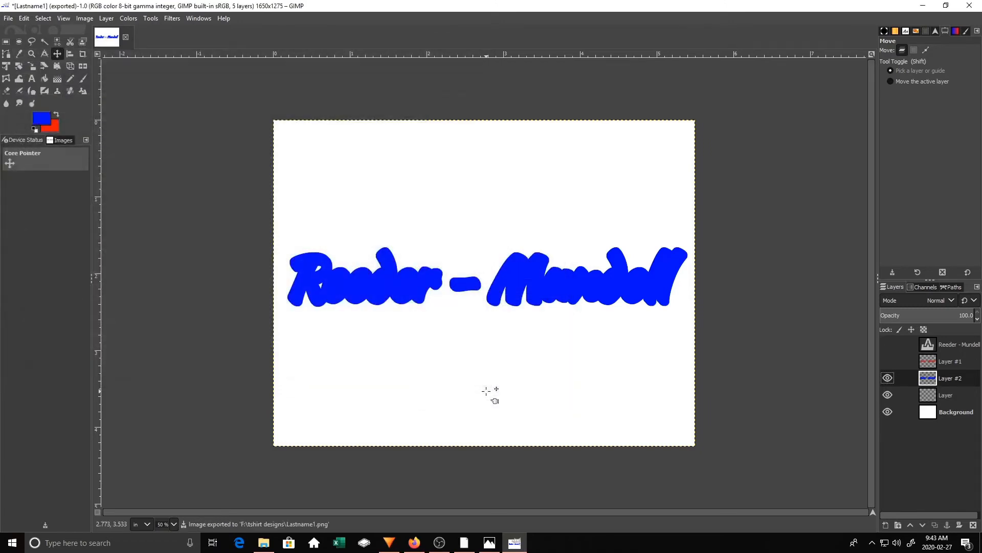
# Show only the red lettering layer instead of the blue one and export it as Lastname2.png to the tshirt designs folder
pyautogui.click(888, 361)
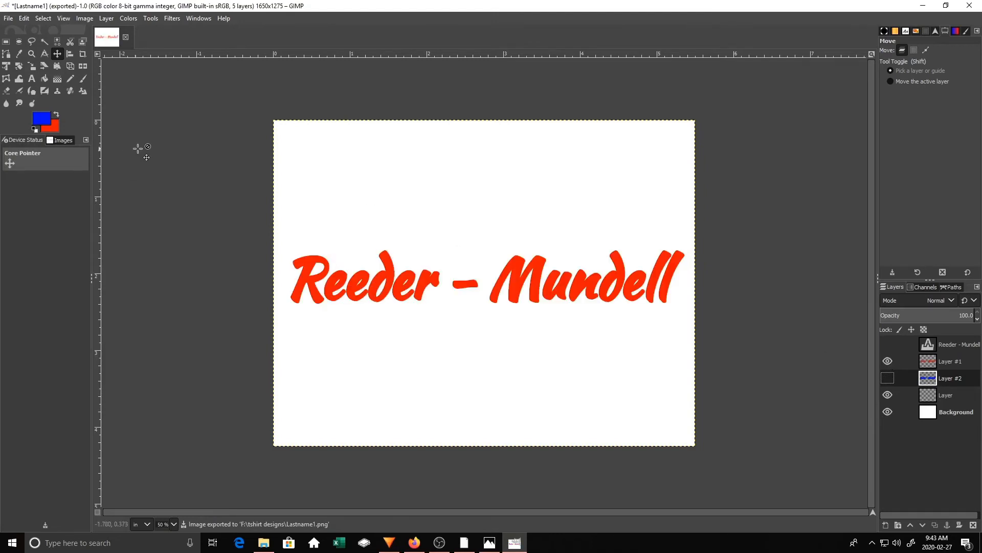
pyautogui.click(7, 18)
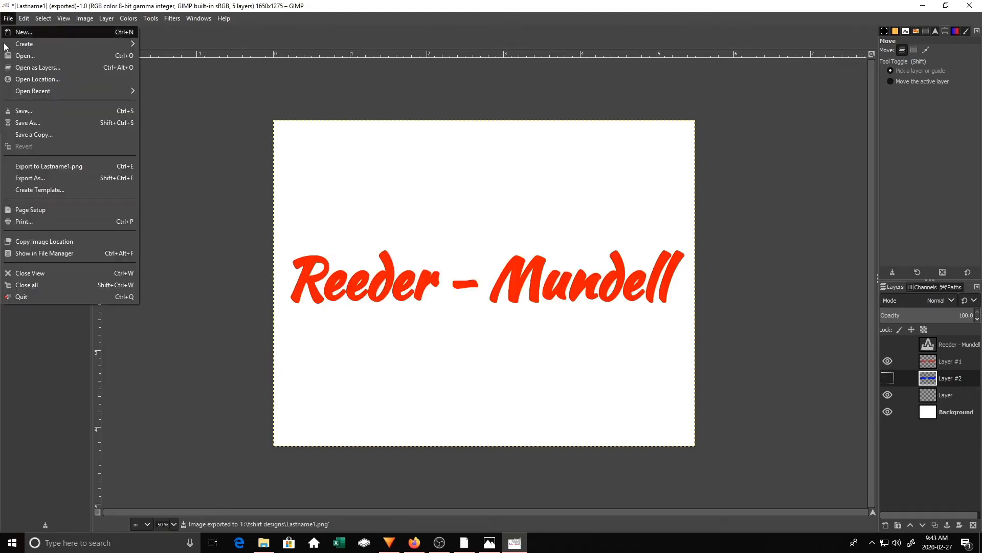
pyautogui.click(35, 179)
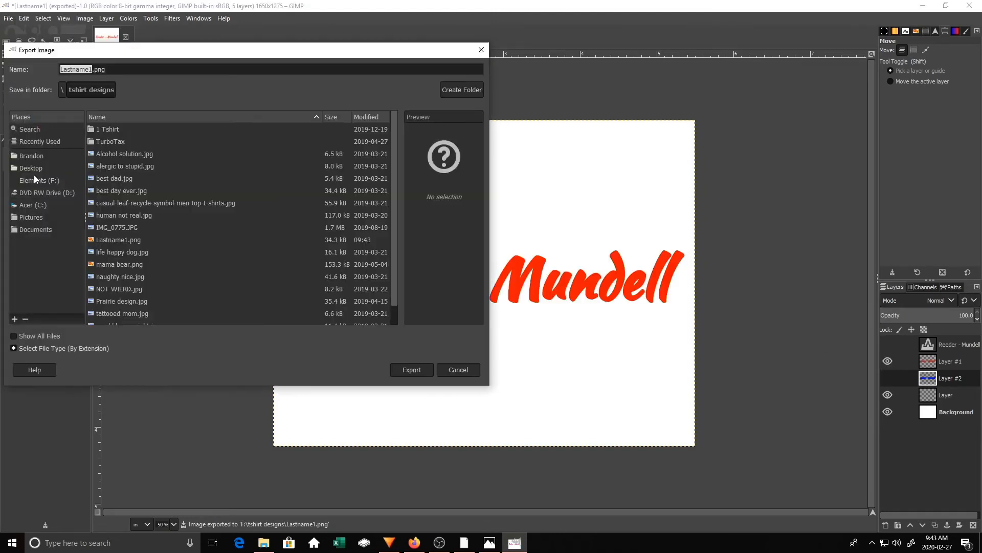
pyautogui.click(93, 69)
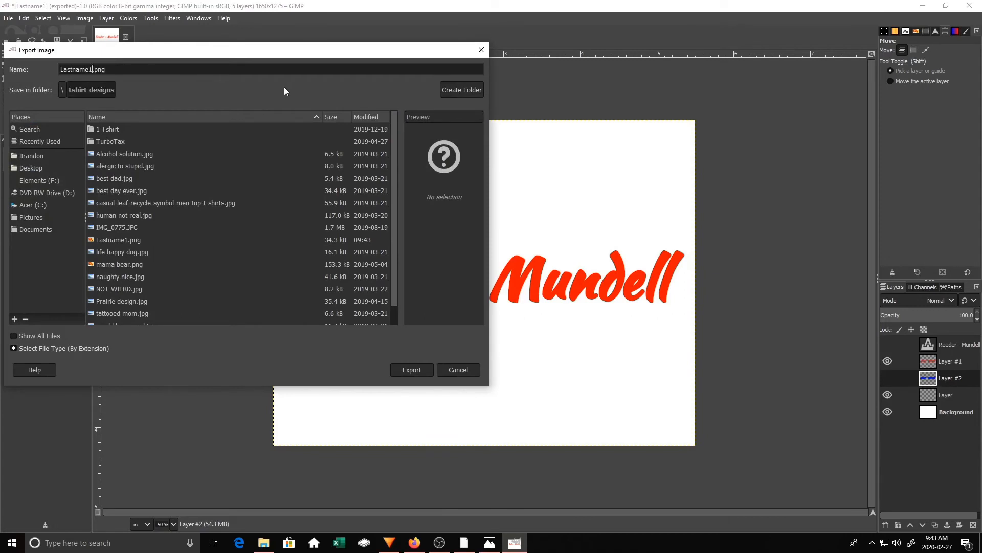
pyautogui.press('BackSpace')
pyautogui.write('2')
pyautogui.click(413, 373)
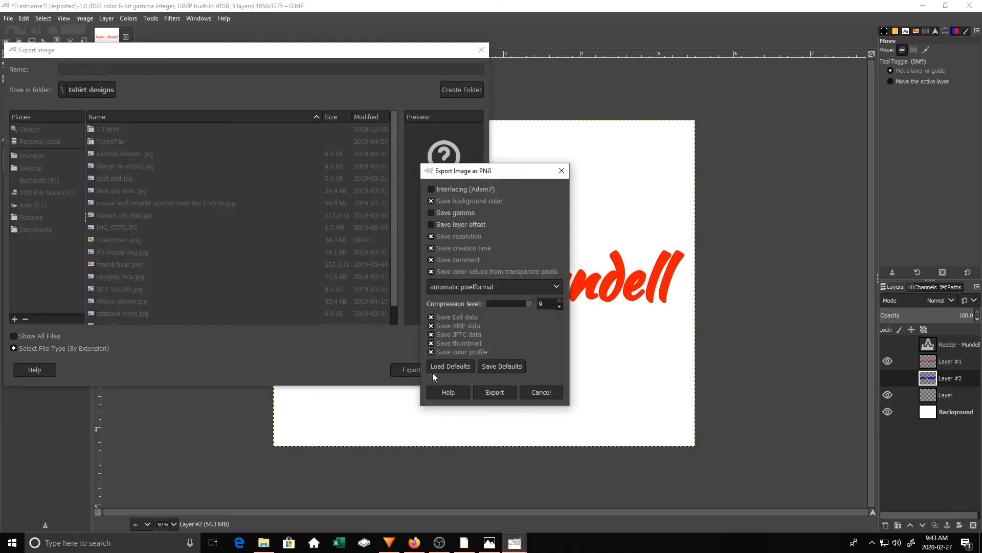
pyautogui.click(496, 393)
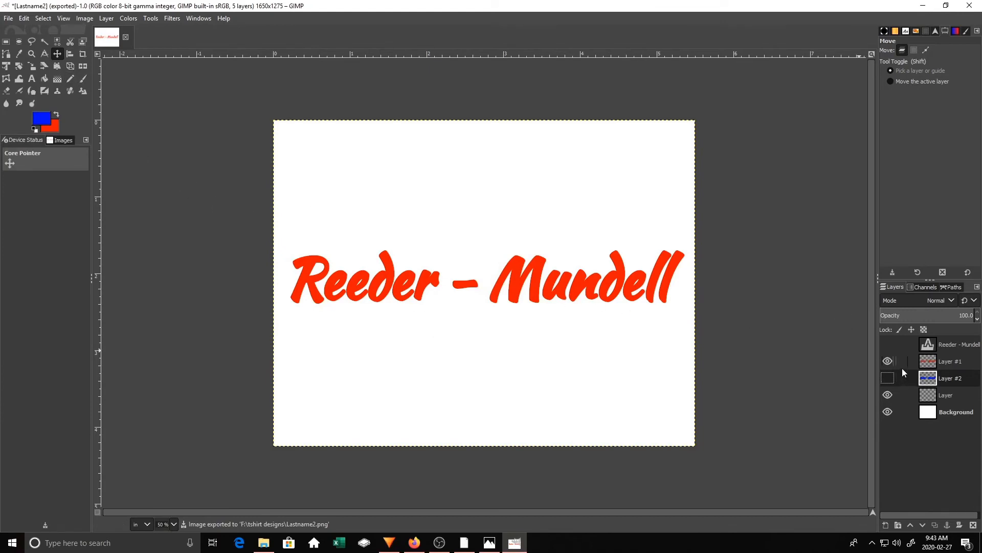
# Show the name text layer in place of the red layer and export it as Lastname3.png to the tshirt designs folder
pyautogui.click(890, 361)
pyautogui.click(886, 344)
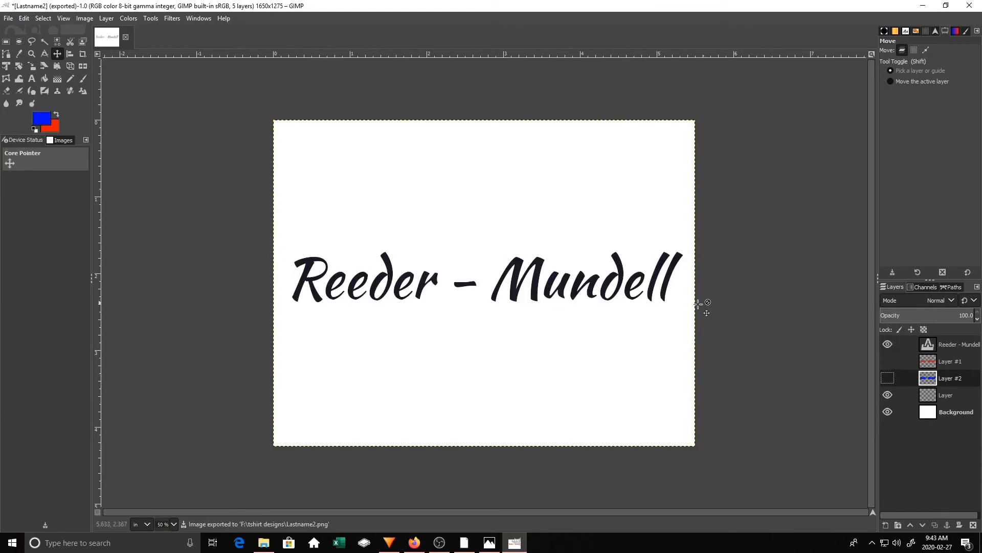
pyautogui.click(8, 18)
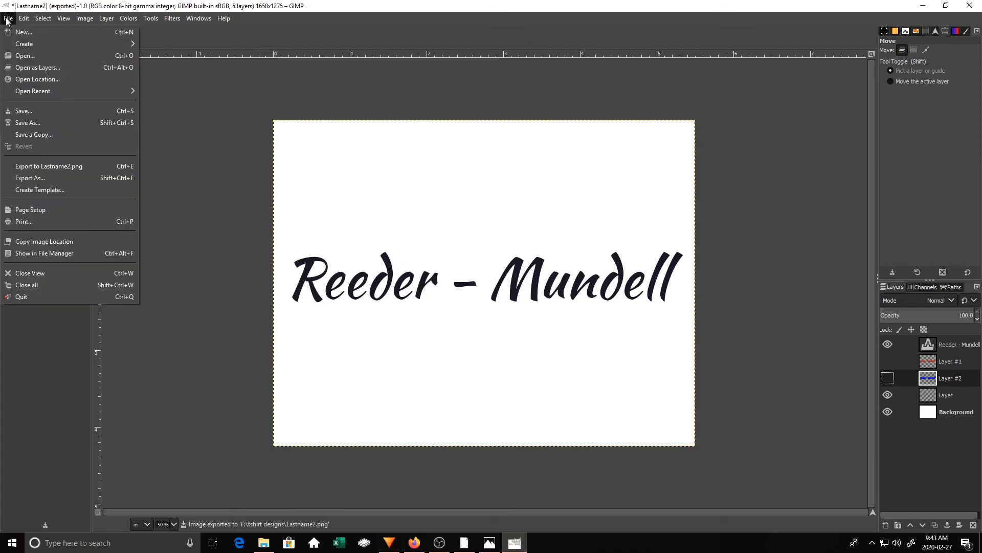
pyautogui.click(24, 178)
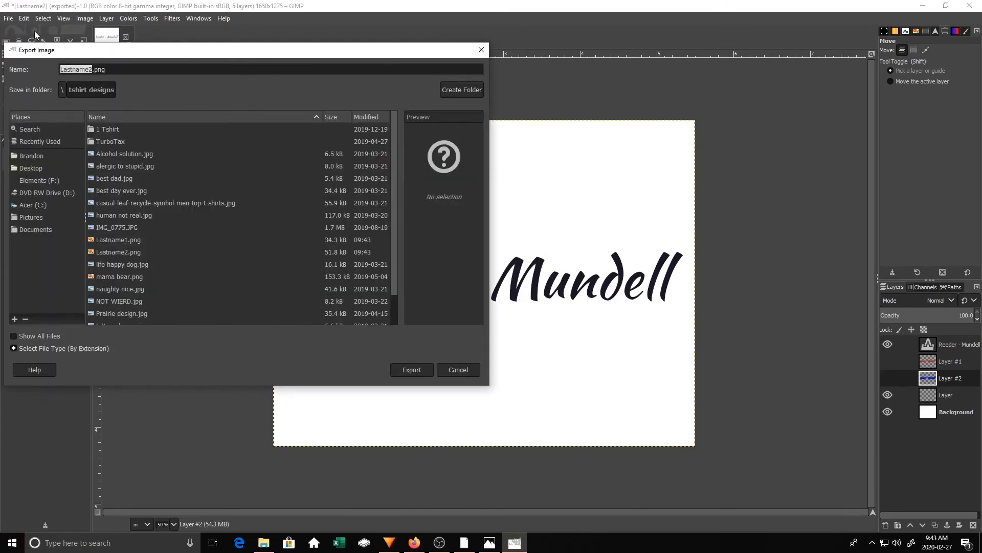
pyautogui.click(92, 71)
pyautogui.press('BackSpace')
pyautogui.write('3')
pyautogui.click(417, 370)
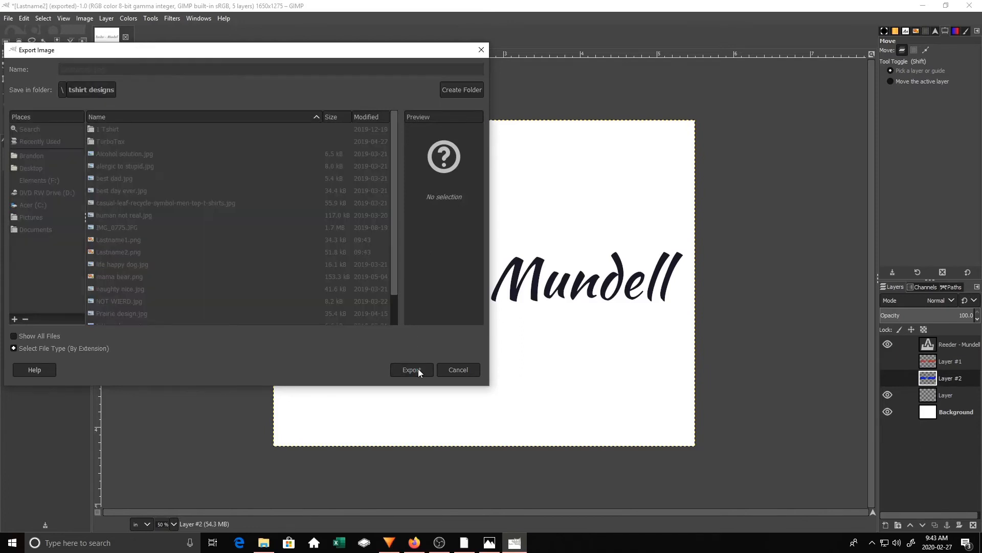
pyautogui.click(495, 393)
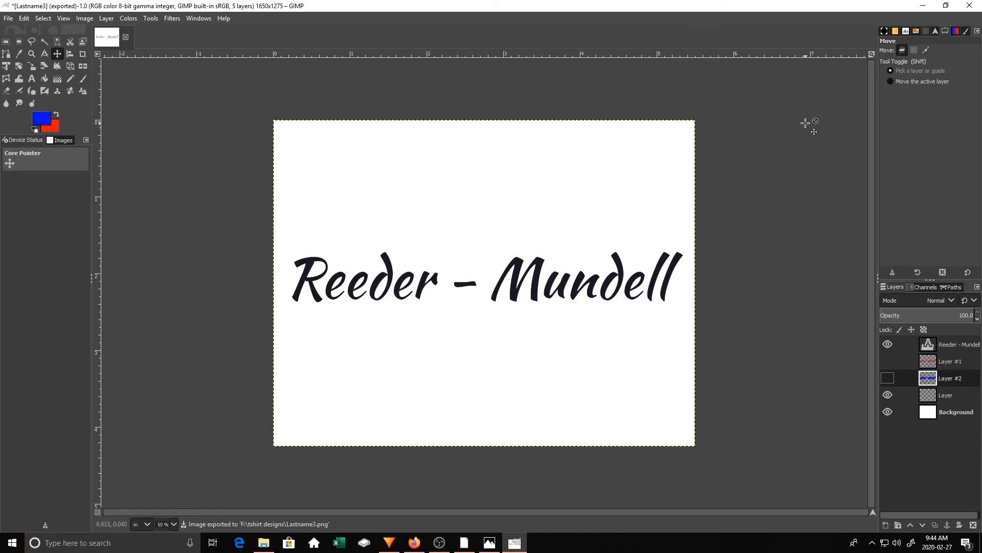
# Switch to Sure Cuts A Lot 2 and load Lastname1.png from the tshirt designs folder on drive F: for autotracing
pyautogui.click(922, 5)
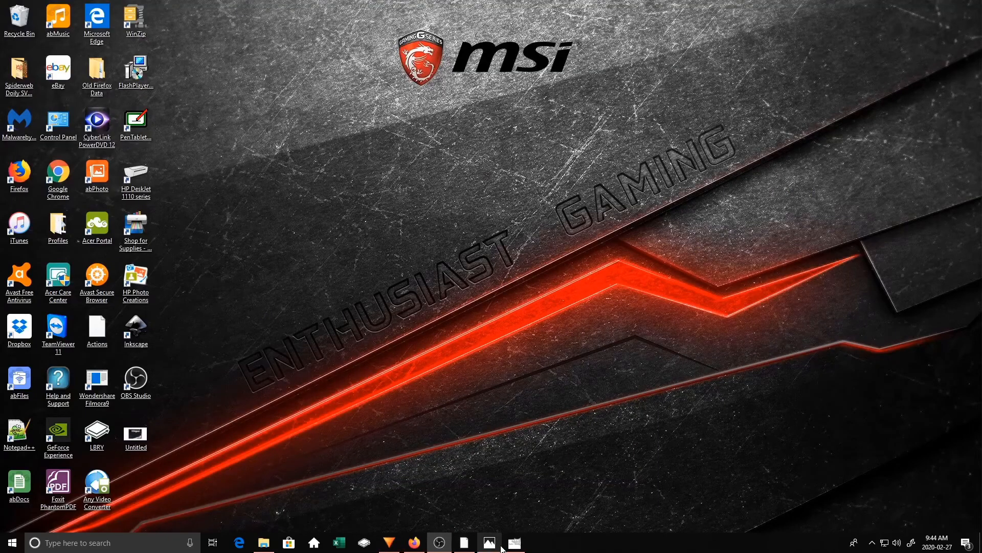
pyautogui.click(464, 543)
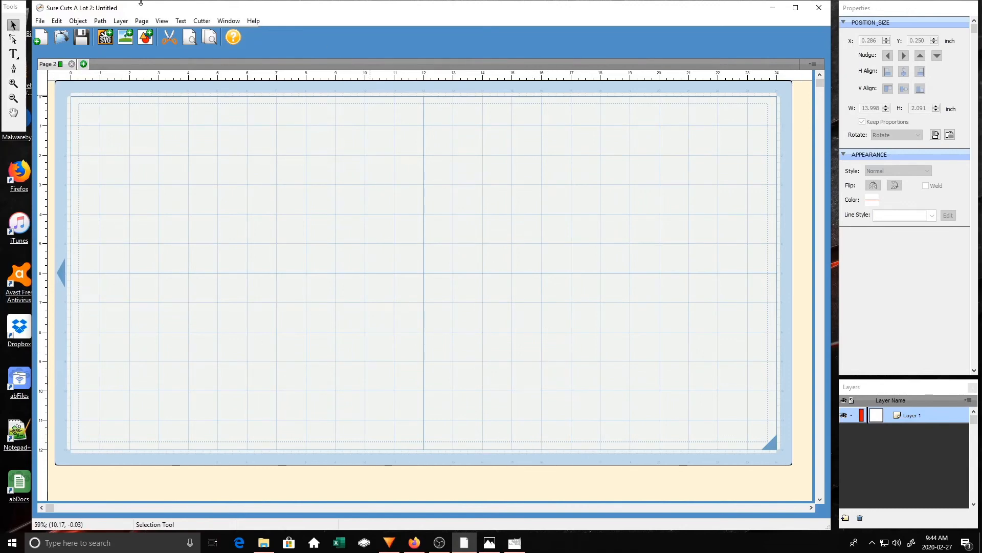
pyautogui.click(125, 38)
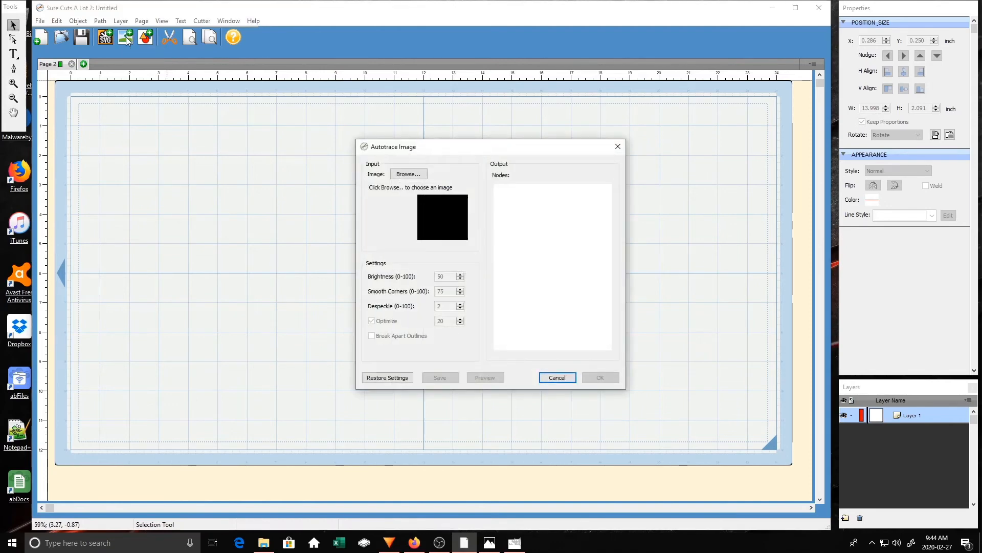
pyautogui.click(397, 174)
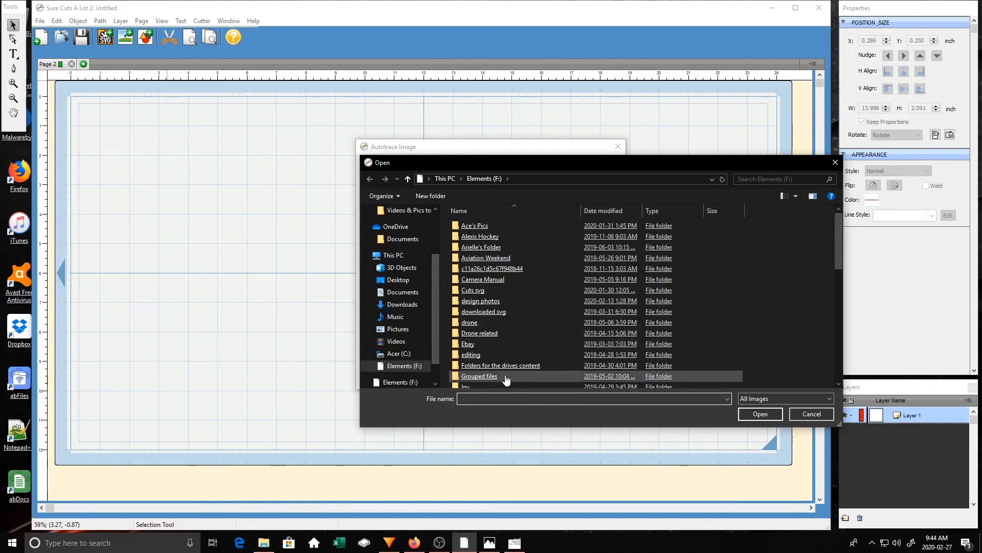
pyautogui.scroll(-5, 502, 358)
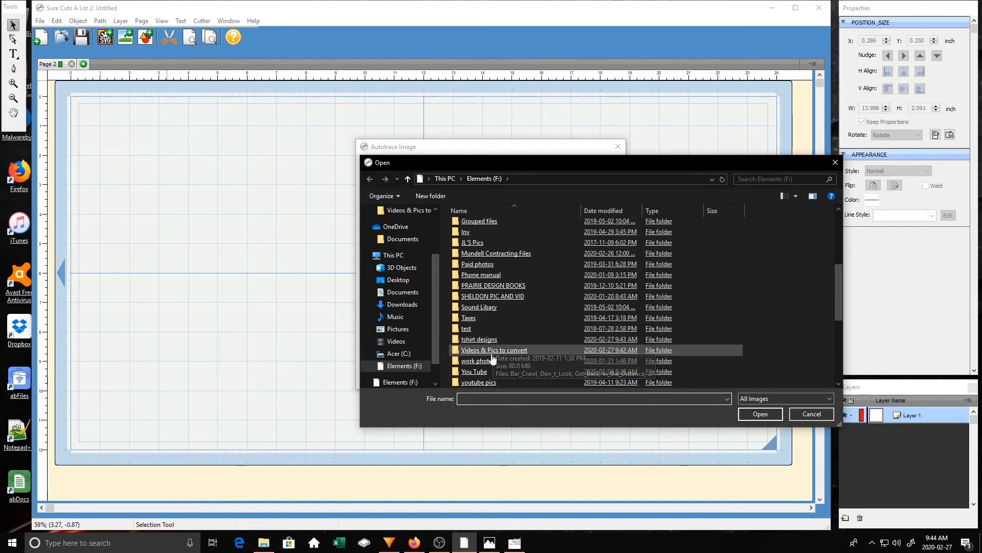
pyautogui.doubleClick(486, 340)
pyautogui.click(482, 348)
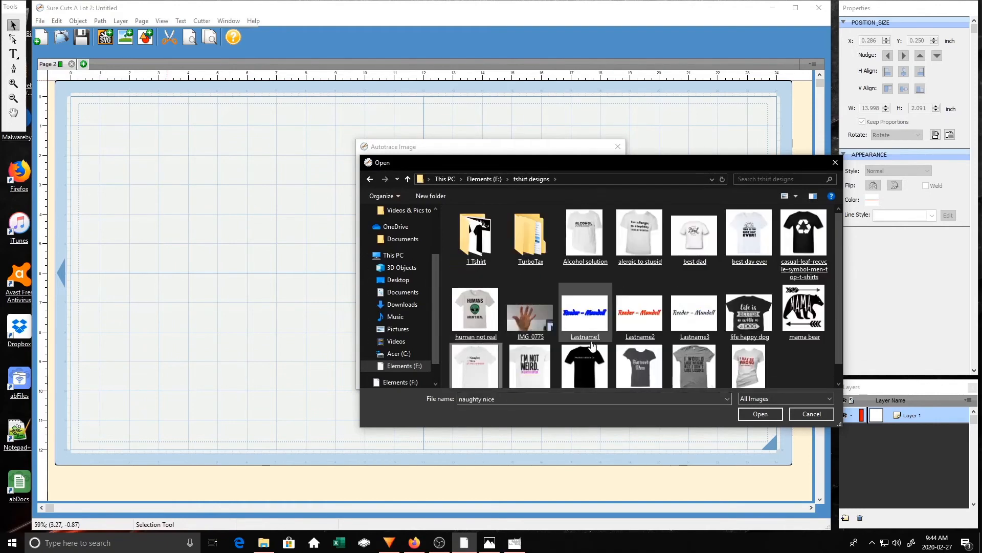
pyautogui.click(588, 320)
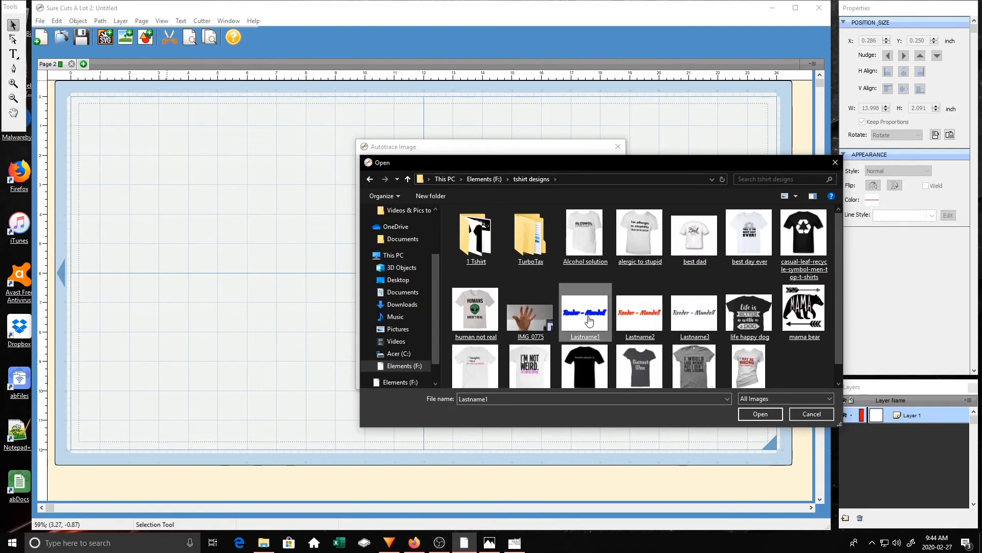
pyautogui.doubleClick(589, 320)
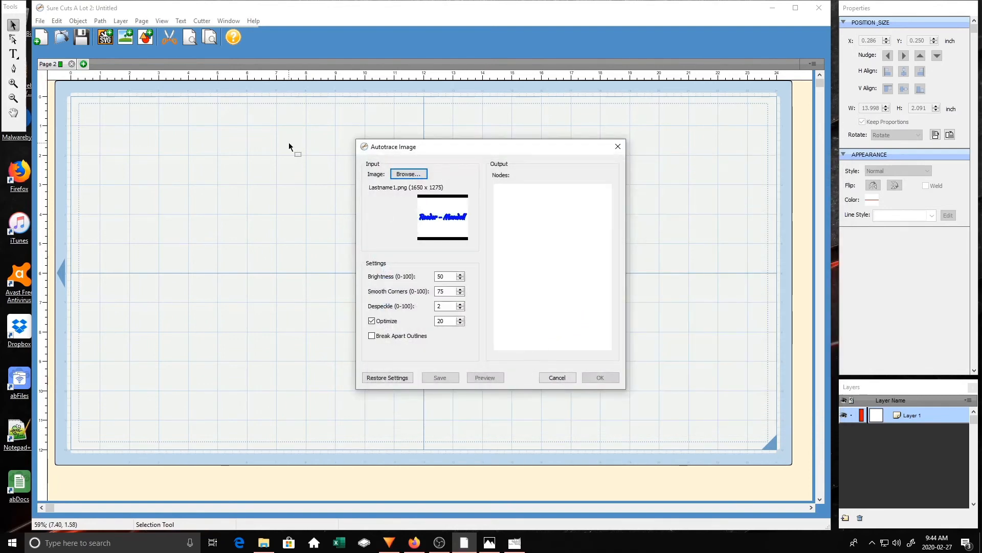
# Preview the Lastname1.png trace in an enlarged dialog, add it to the mat, and align it to the mat's left and top edges
pyautogui.click(484, 377)
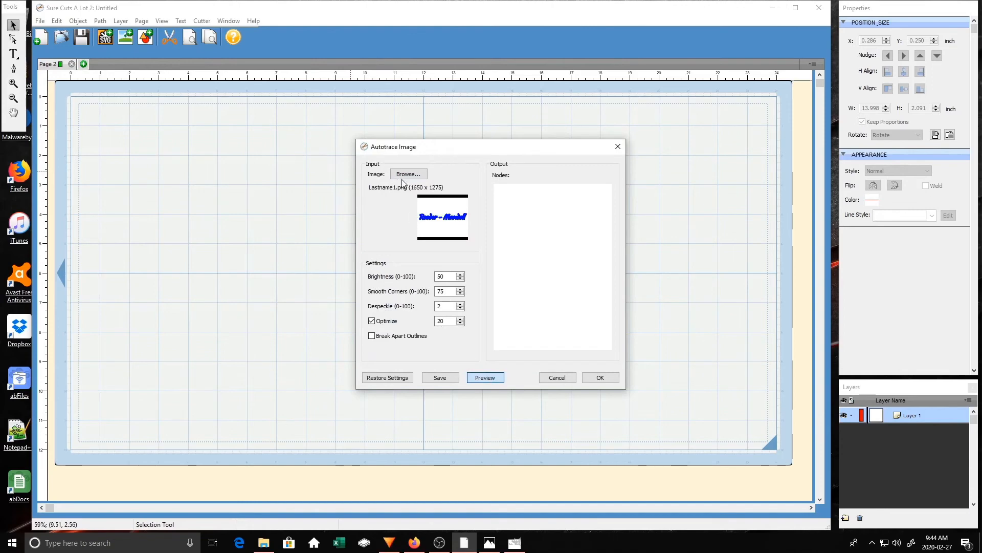
pyautogui.moveTo(354, 141); pyautogui.dragTo(141, 86)
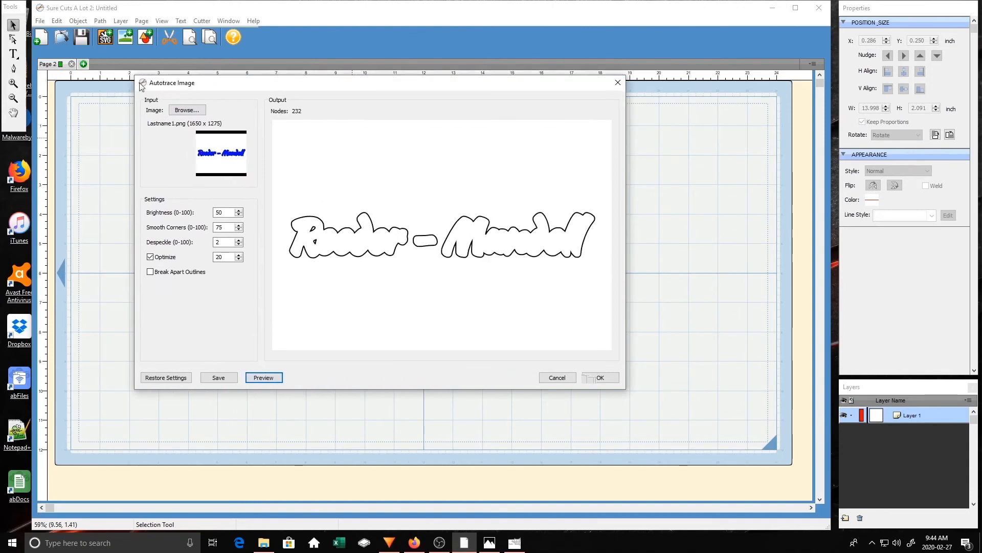
pyautogui.click(599, 377)
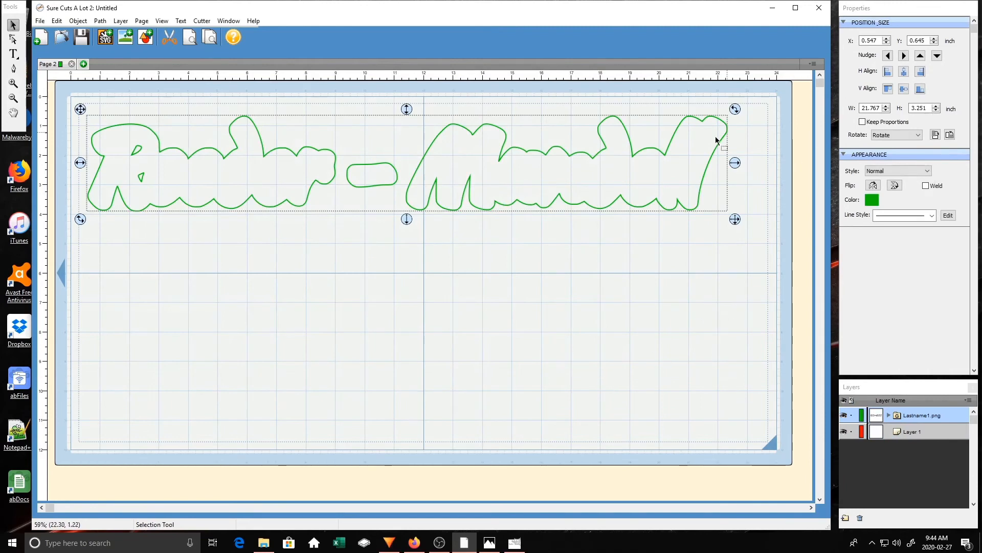
pyautogui.click(889, 72)
pyautogui.click(888, 89)
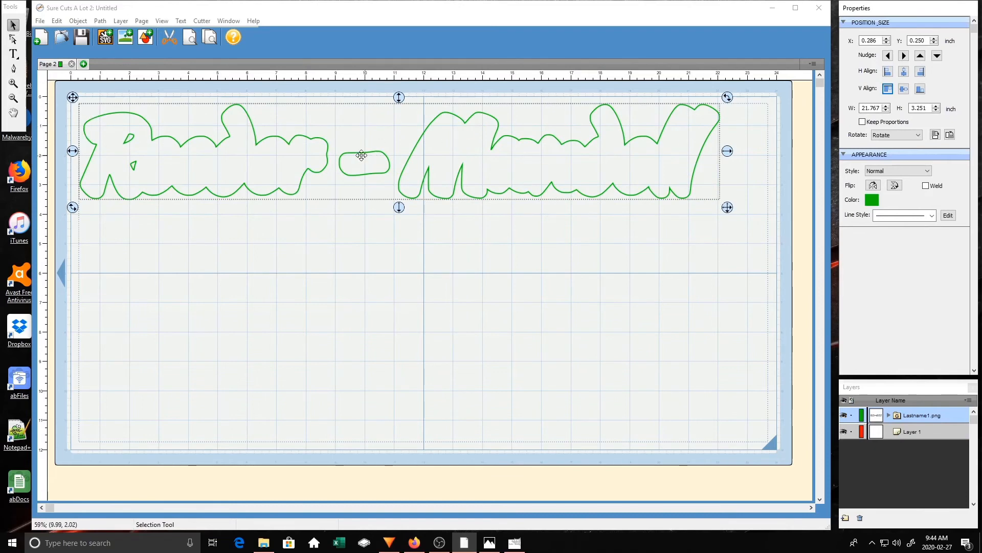
# Autotrace Lastname2.png with the default settings onto the mat and centre its lettering inside the green outline
pyautogui.click(126, 38)
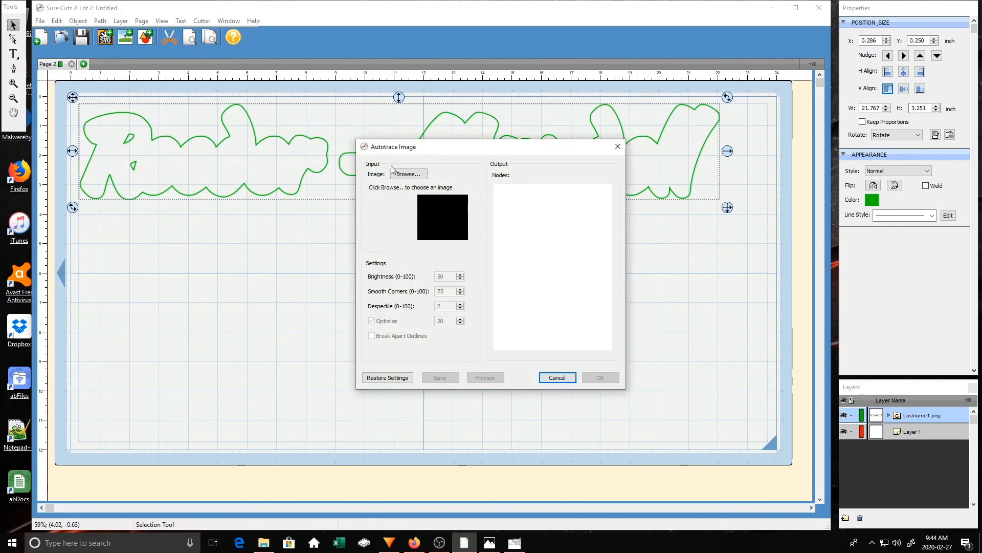
pyautogui.click(409, 173)
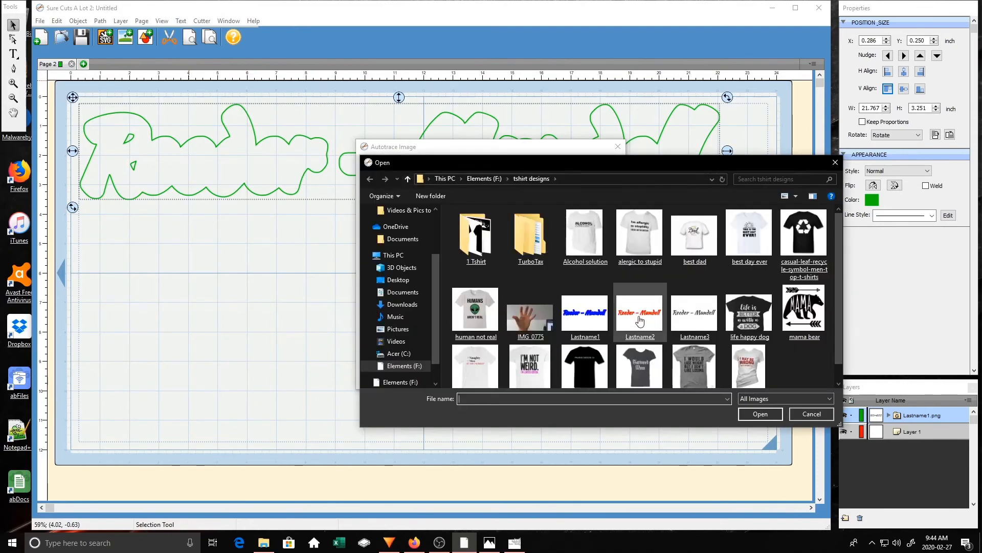
pyautogui.press('Escape')
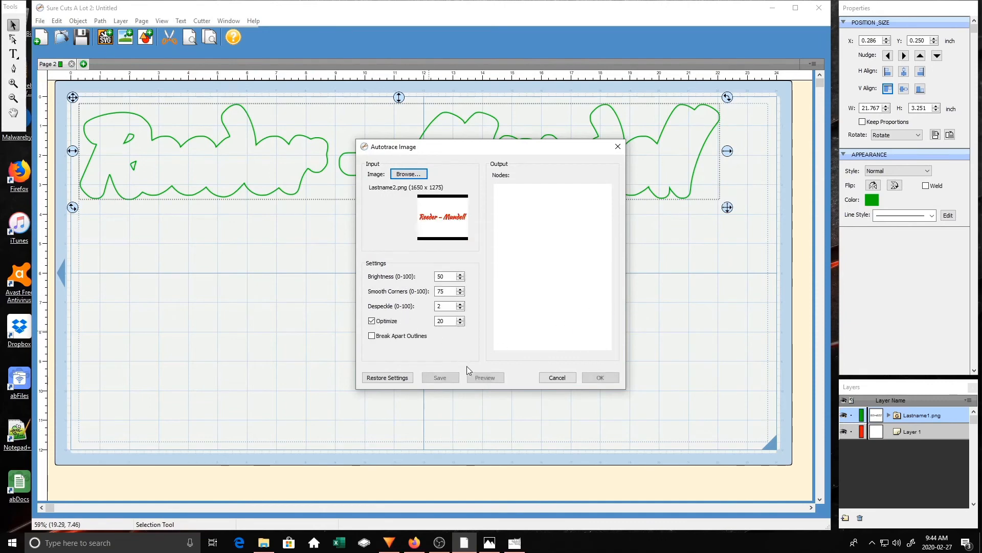
pyautogui.click(493, 377)
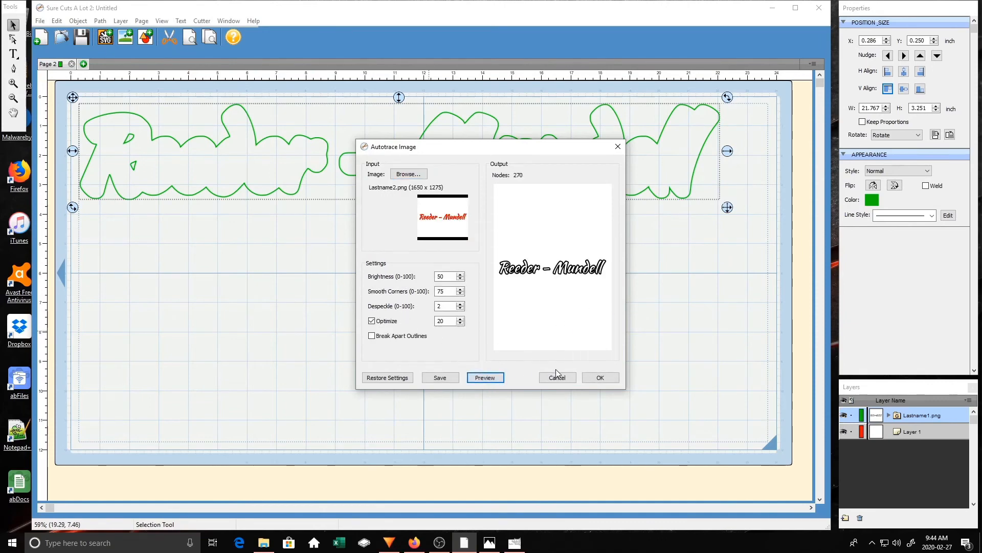
pyautogui.click(602, 379)
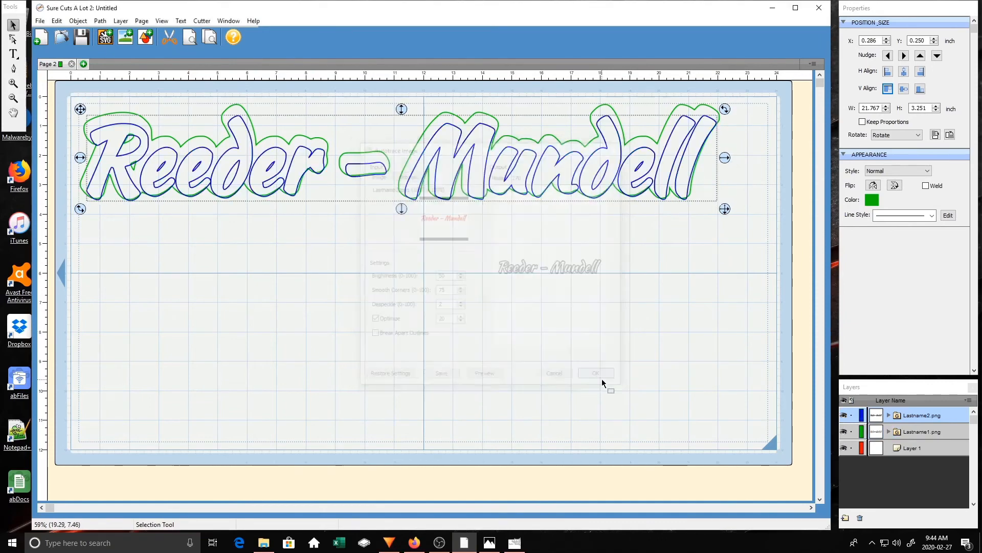
pyautogui.moveTo(117, 141); pyautogui.dragTo(114, 138)
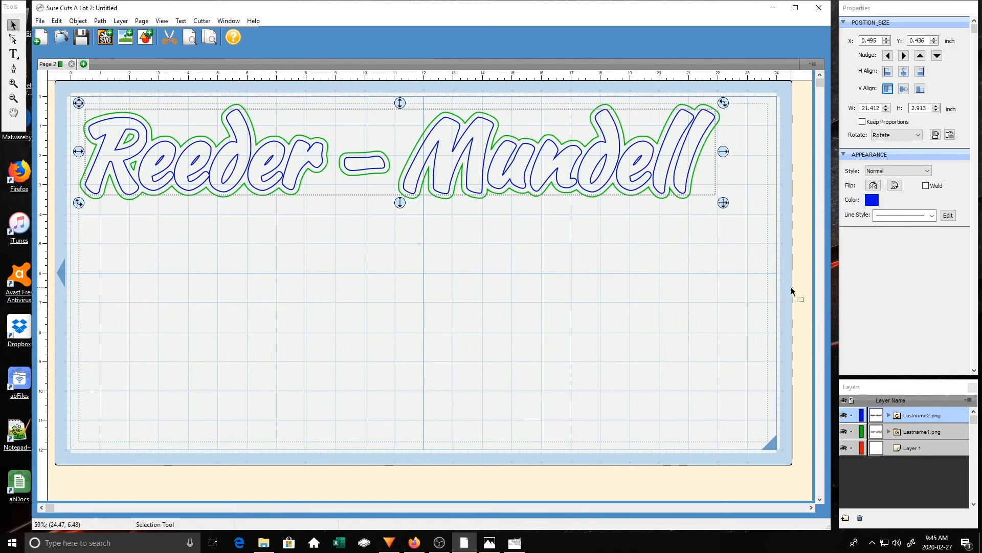
# Autotrace Lastname3.png with the default settings onto the mat and centre its lettering inside the blue outline
pyautogui.click(126, 41)
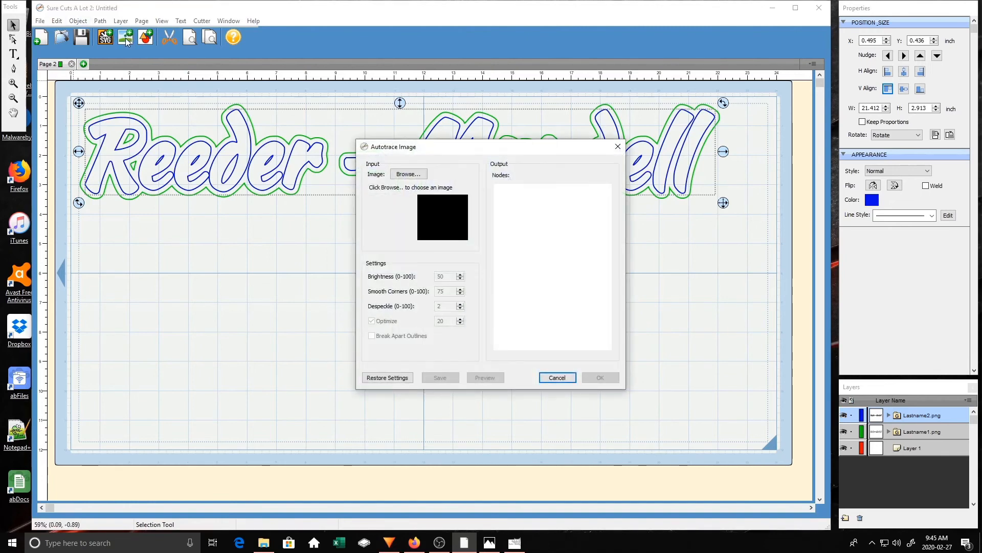
pyautogui.click(402, 174)
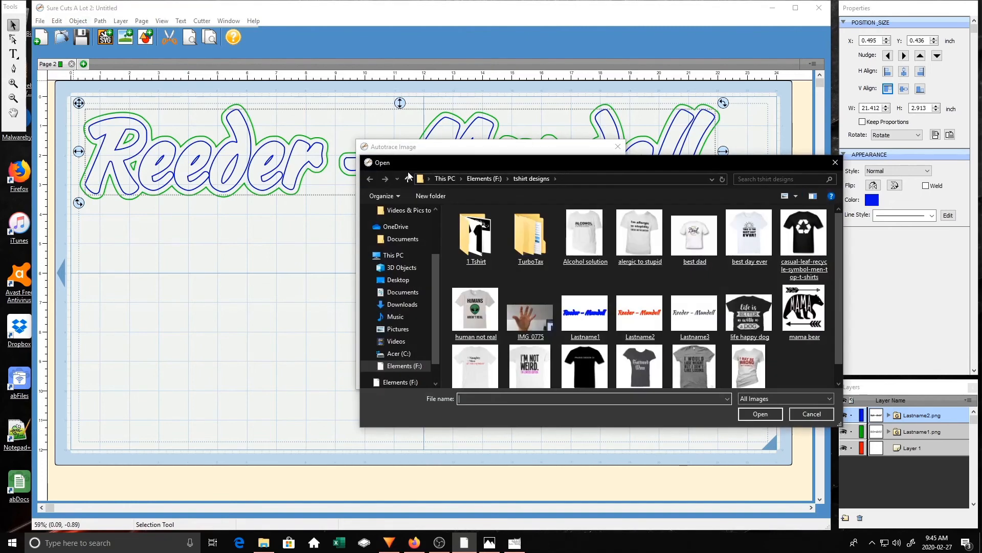
pyautogui.press('Escape')
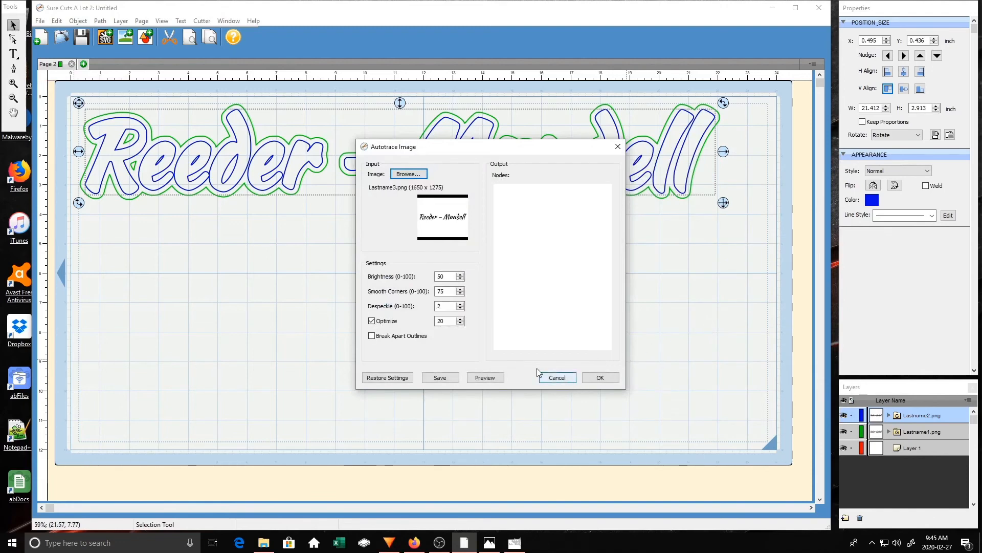
pyautogui.click(600, 378)
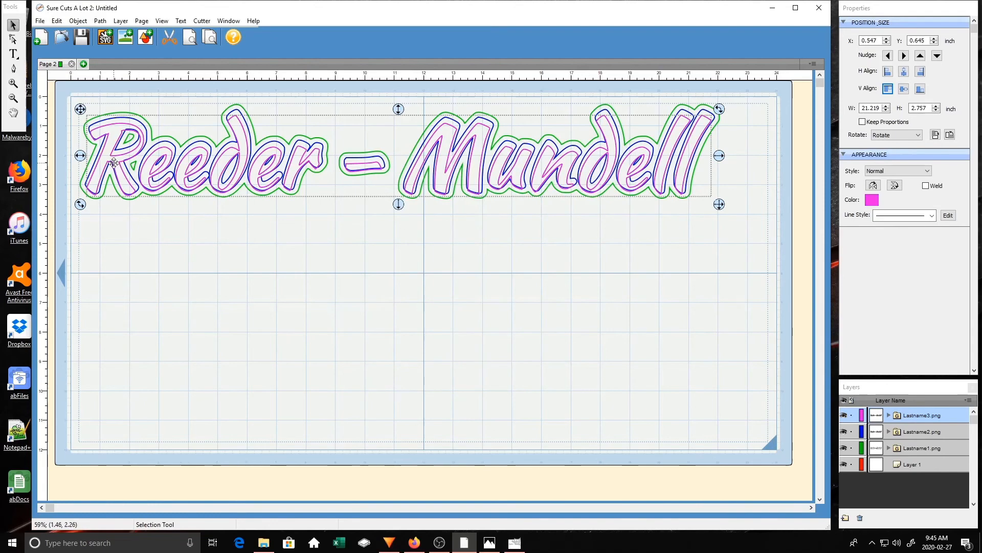
pyautogui.moveTo(111, 160); pyautogui.dragTo(107, 155)
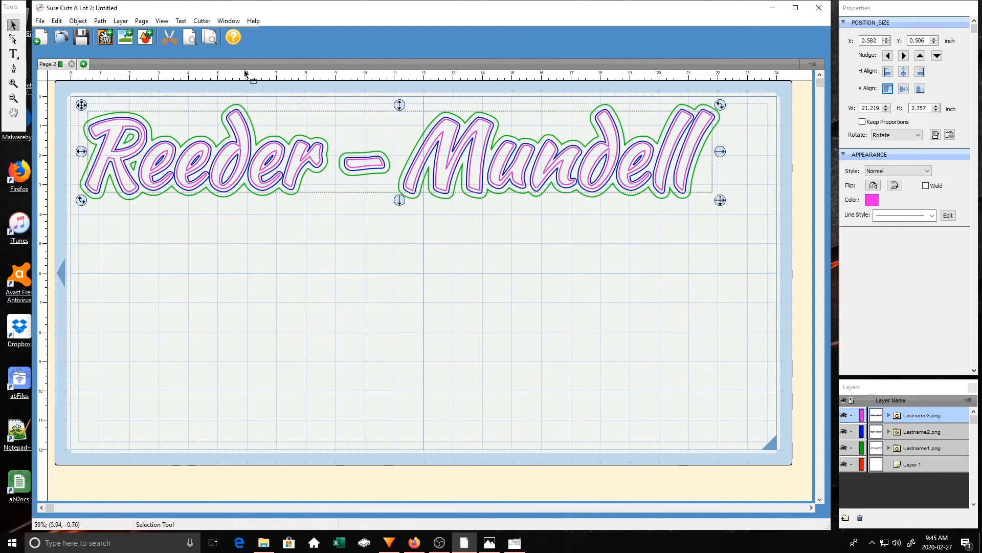
# Preview the nested outlines on the mat and group all three lettering traces into one object
pyautogui.click(189, 41)
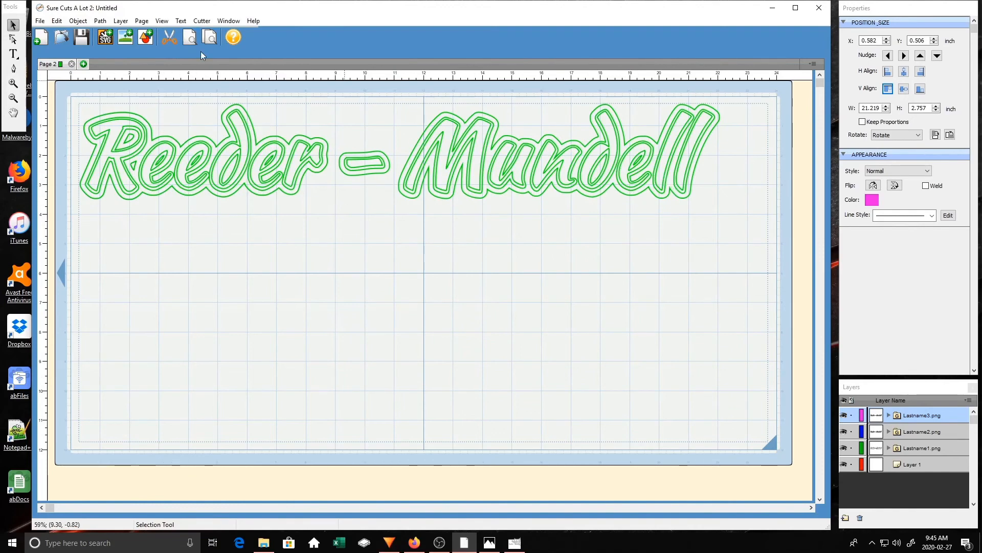
pyautogui.click(220, 301)
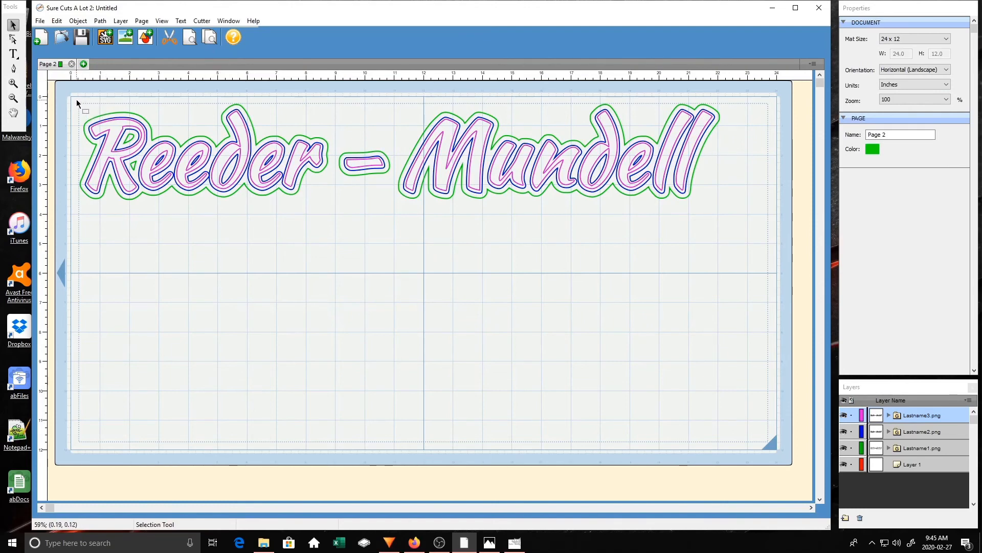
pyautogui.moveTo(77, 102); pyautogui.dragTo(754, 226)
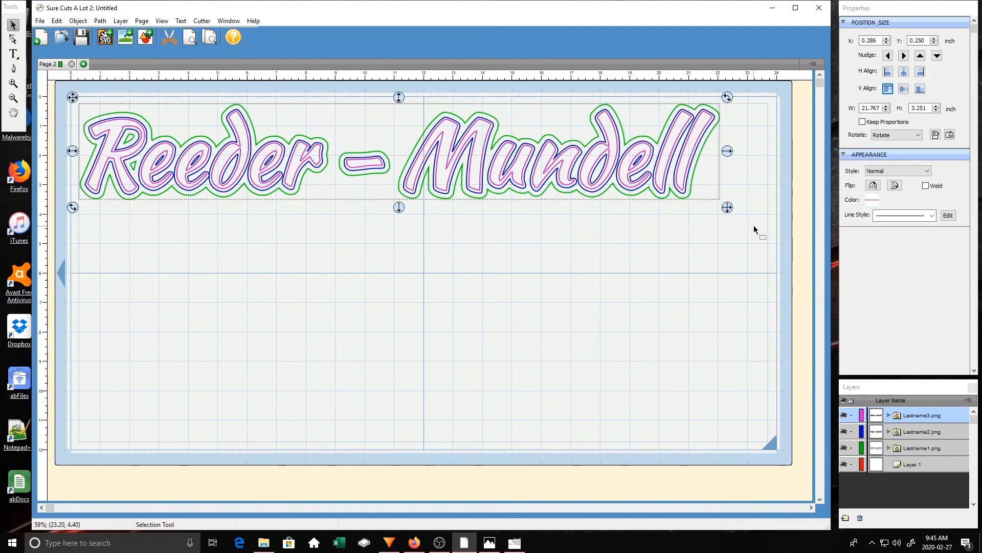
pyautogui.click(77, 21)
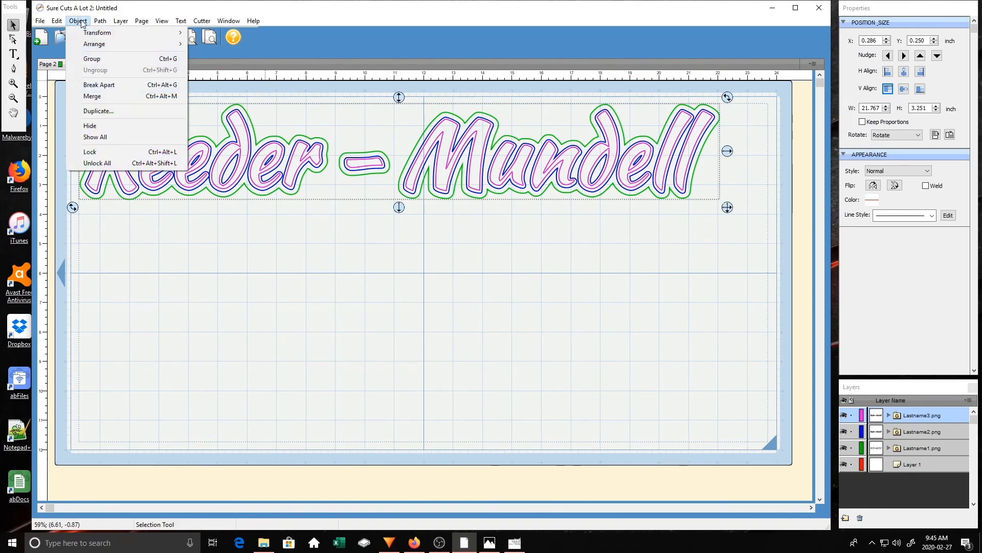
pyautogui.click(88, 60)
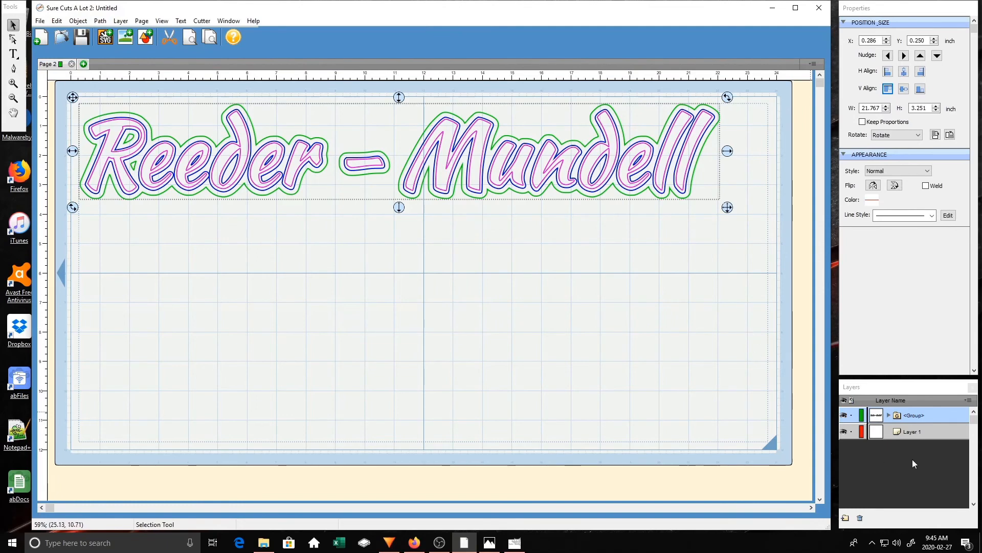
# Keep the group's proportions and set its width to 14 inches
pyautogui.click(863, 122)
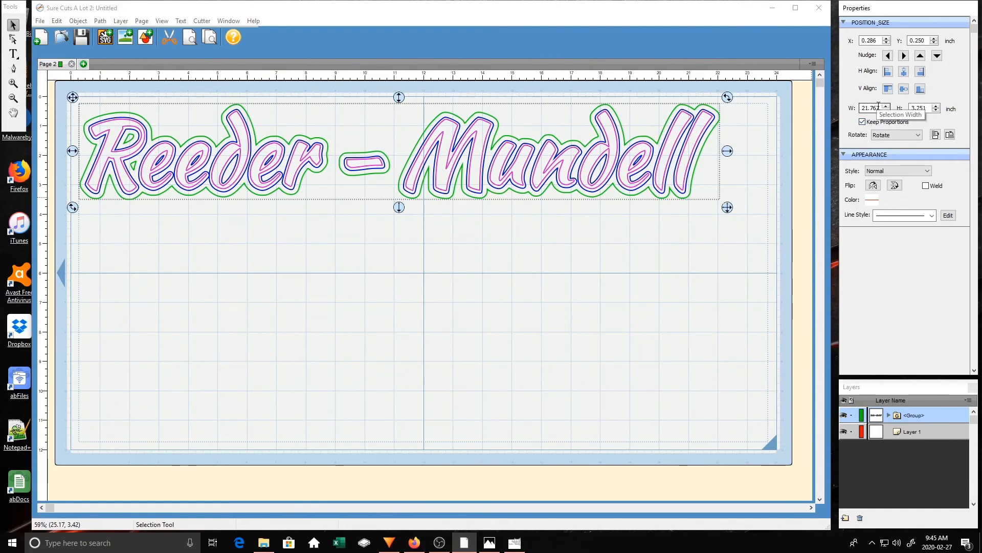
pyautogui.doubleClick(879, 107)
pyautogui.write('14')
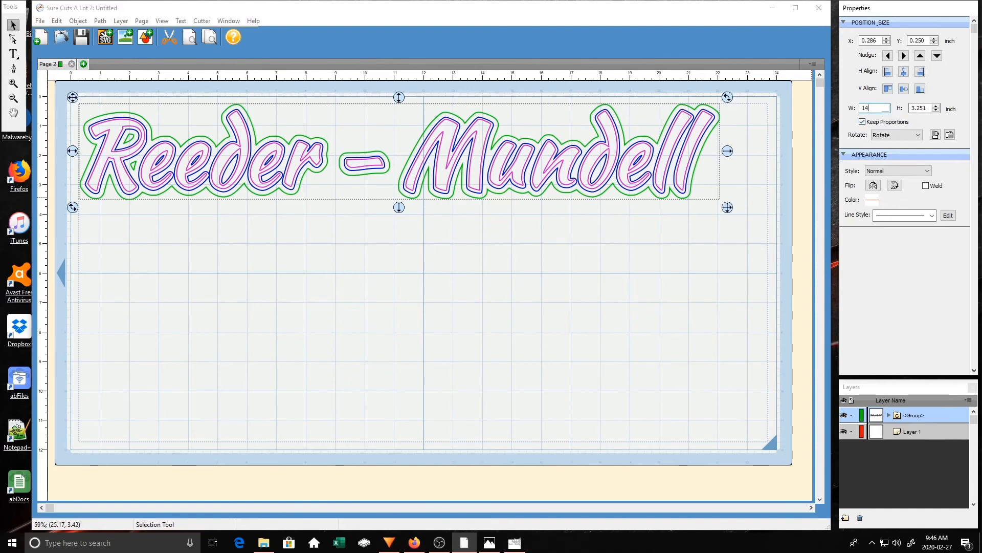
pyautogui.press('Tab')
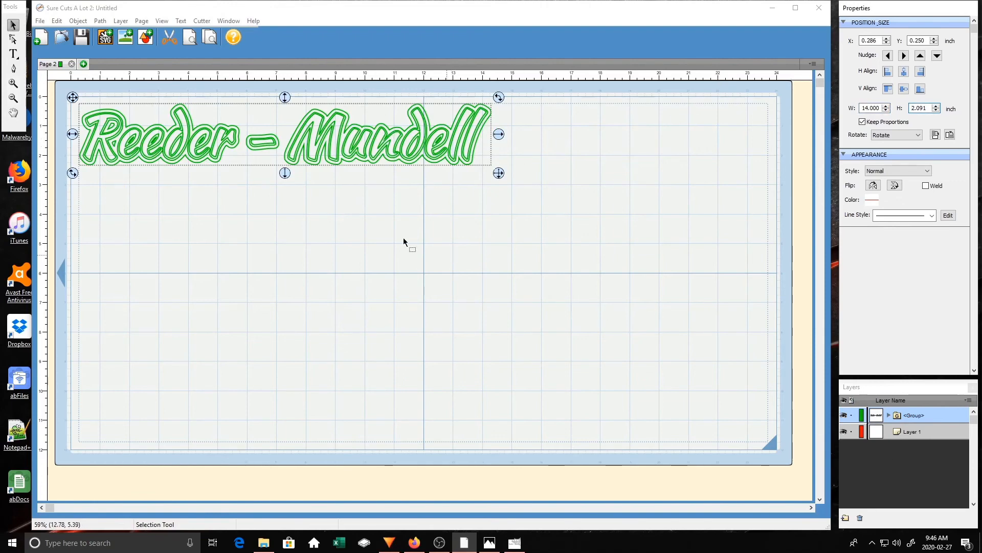
# Delete the empty Layer 1 from the page
pyautogui.click(845, 431)
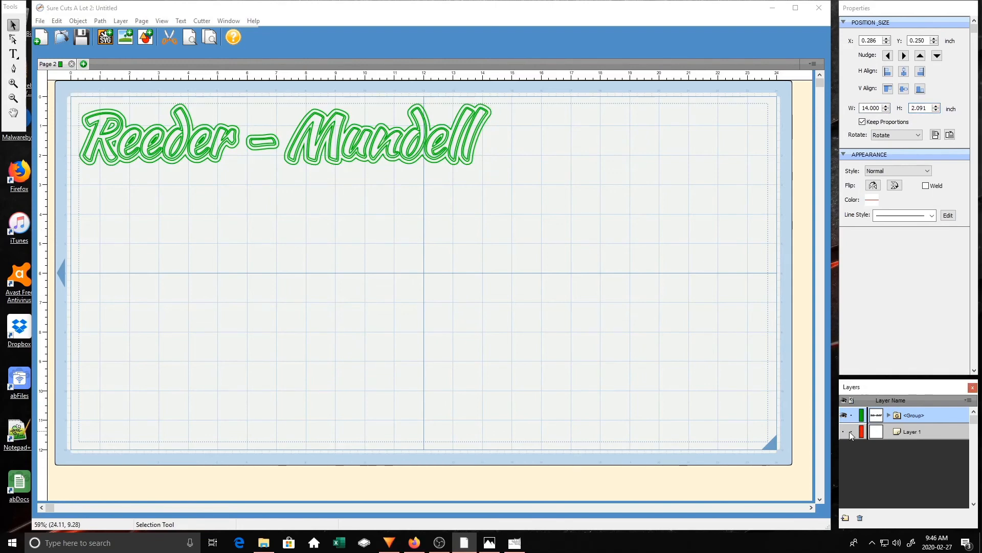
pyautogui.rightClick(849, 432)
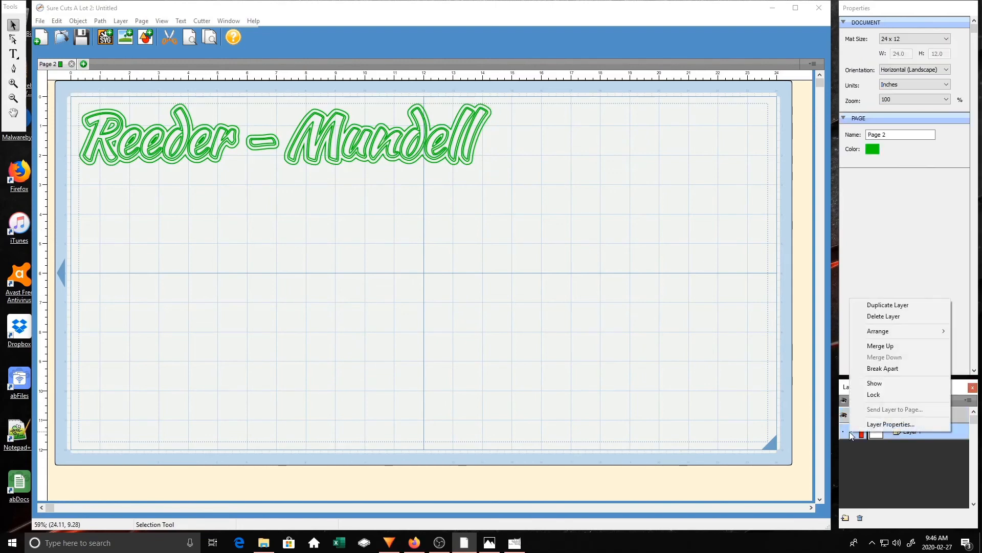
pyautogui.click(884, 316)
pyautogui.click(469, 305)
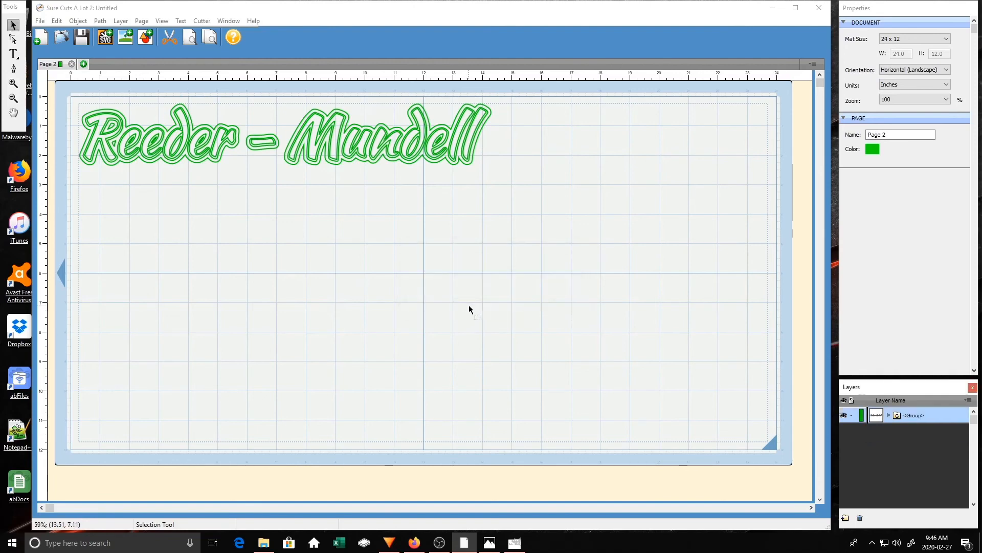
# Expand the group and hide its Lastname1.png, Lastname3.png and Lastname2.png layers
pyautogui.click(889, 416)
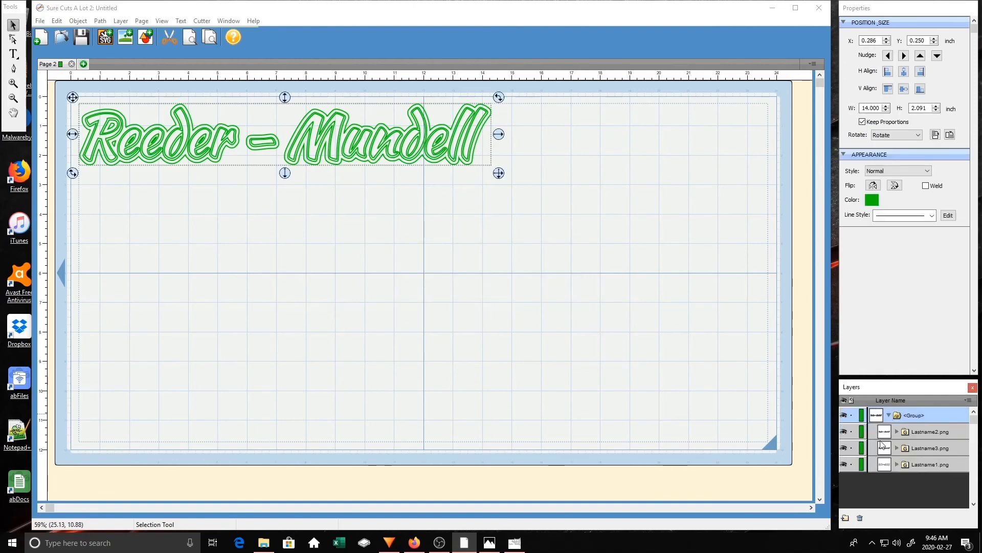
pyautogui.click(846, 465)
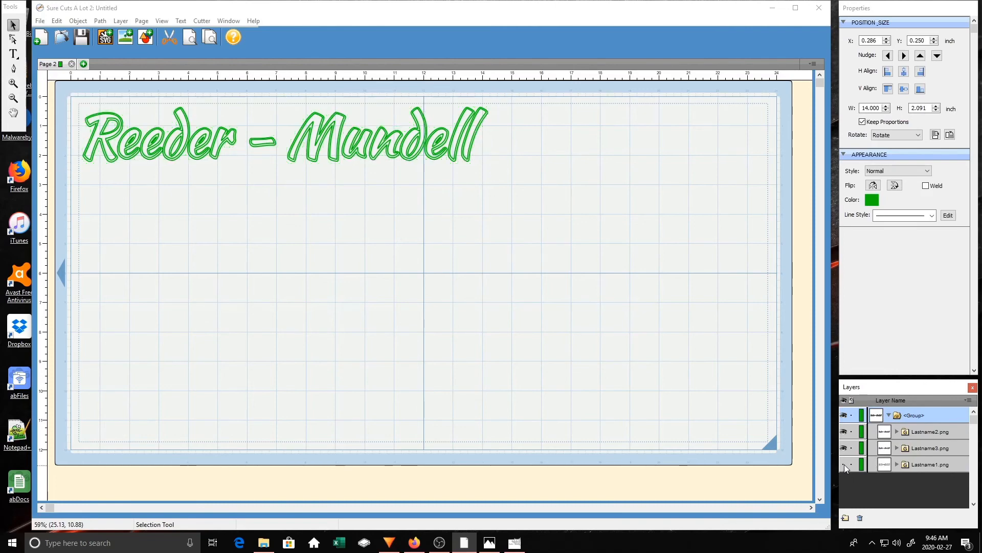
pyautogui.click(844, 449)
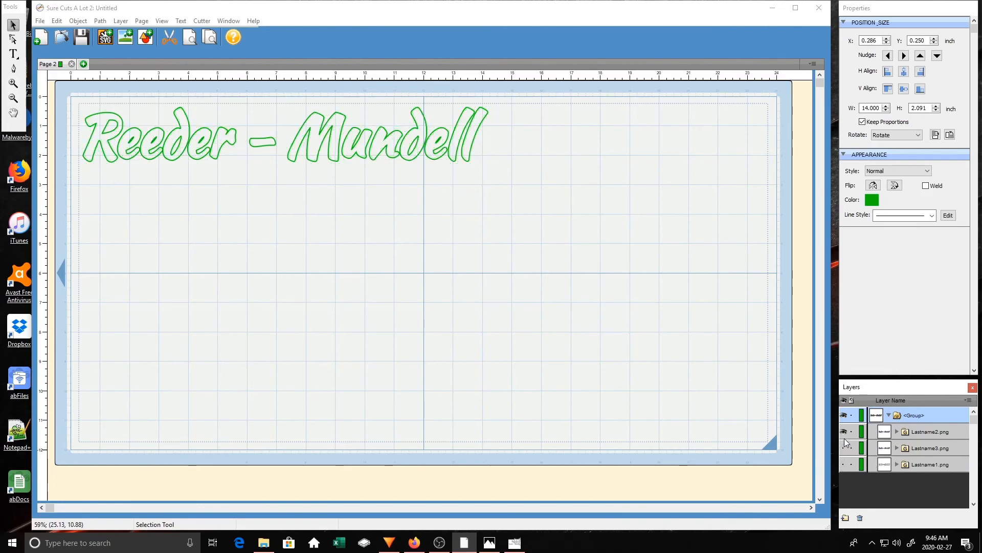
pyautogui.click(845, 432)
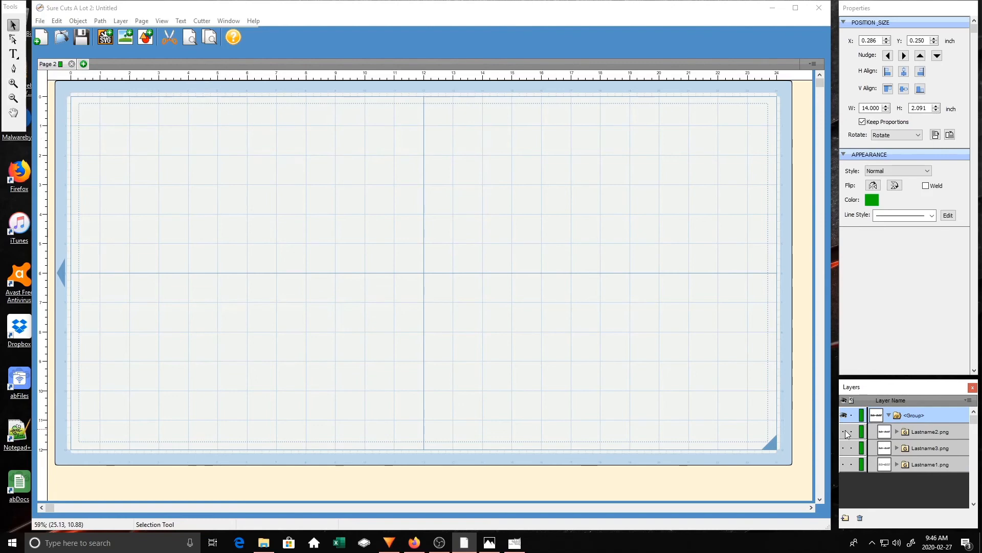
# Show the Lastname1.png, Lastname2.png and Lastname3.png outlines alone in turn, leave Lastname3.png visible, and minimise the window
pyautogui.click(844, 465)
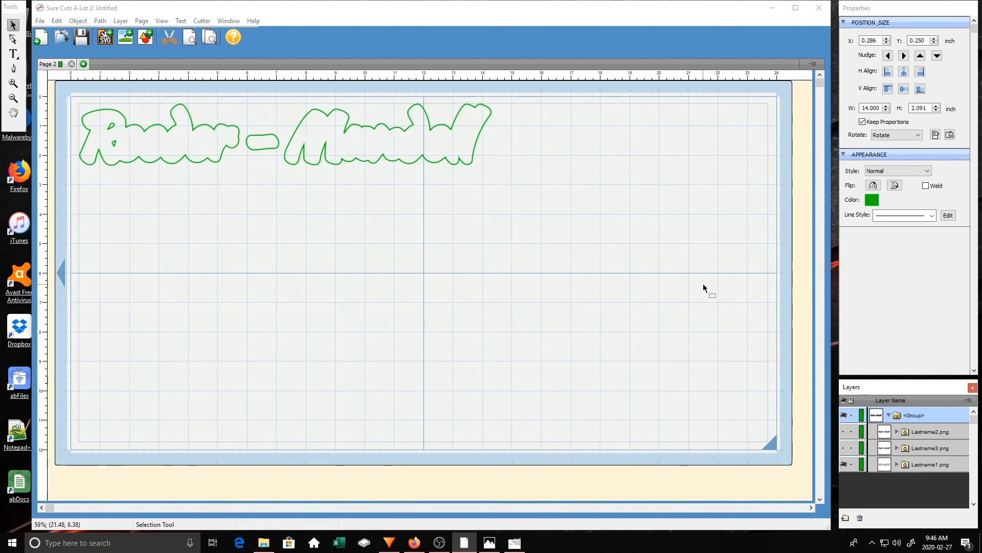
pyautogui.click(844, 465)
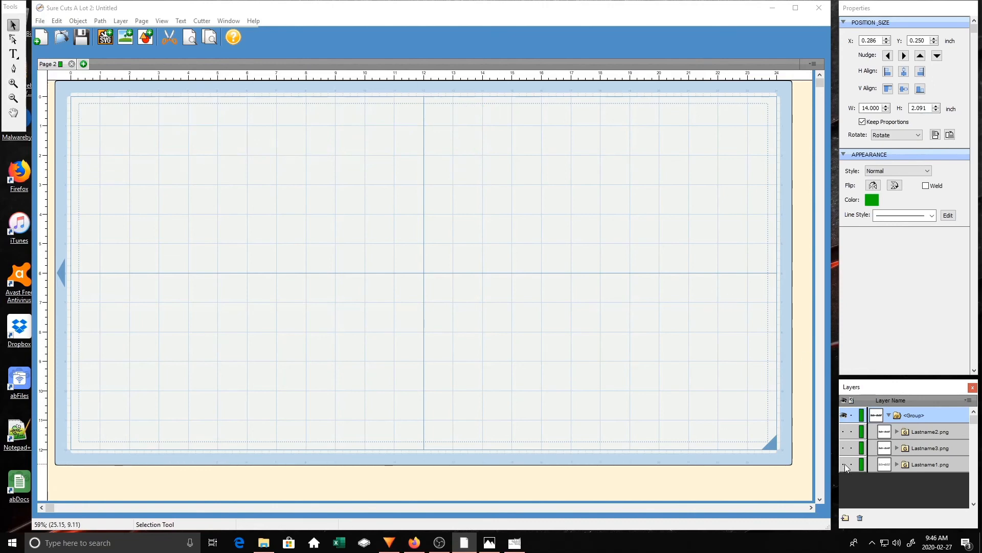
pyautogui.click(844, 432)
pyautogui.click(844, 432)
pyautogui.click(844, 448)
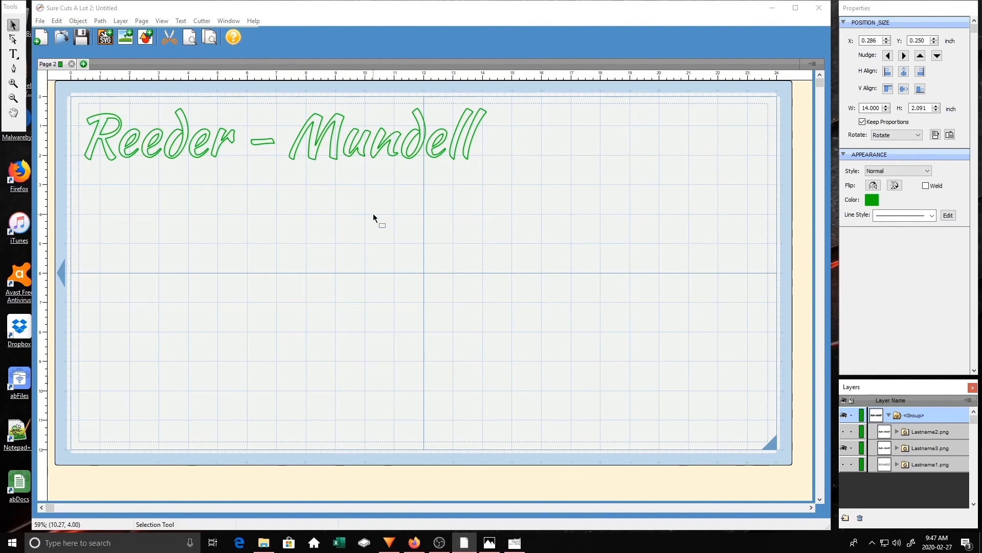
pyautogui.click(773, 8)
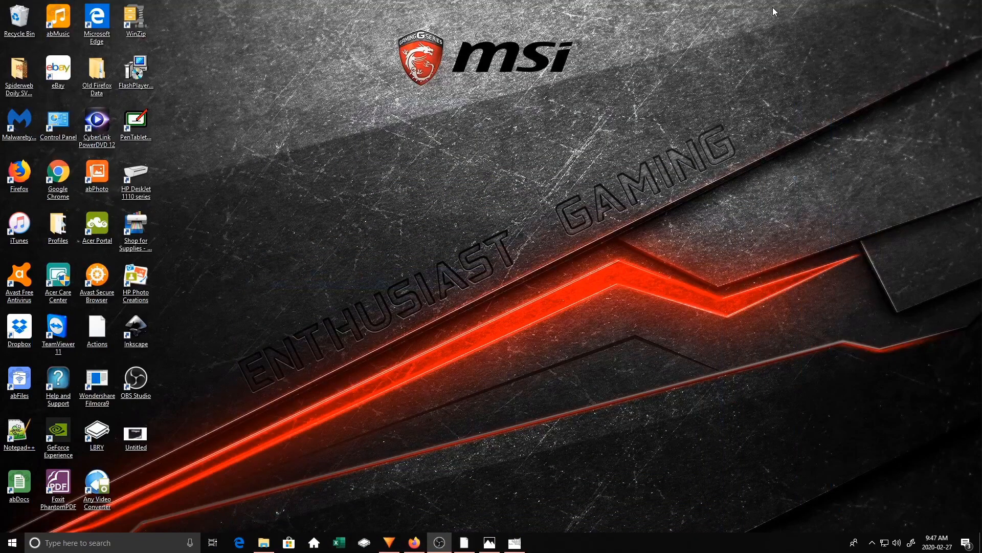